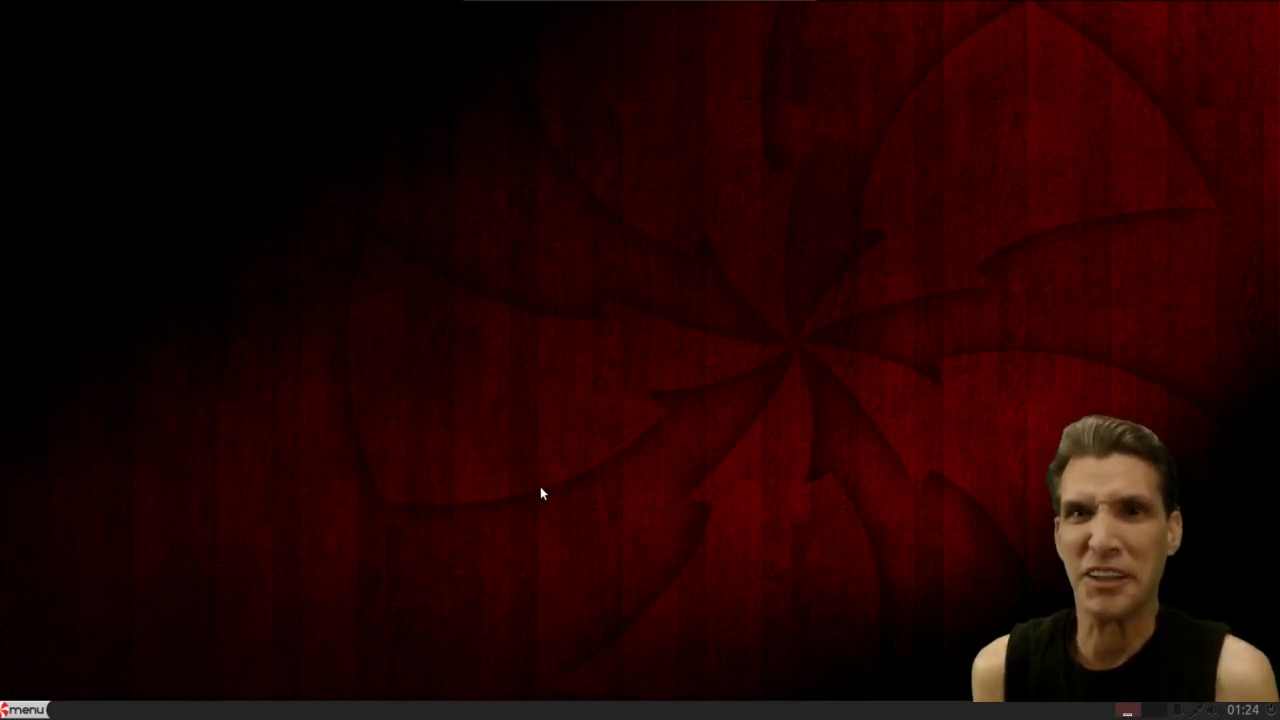
Open PCManFM on the home folder and move its window to the top-left corner.
click(24, 709)
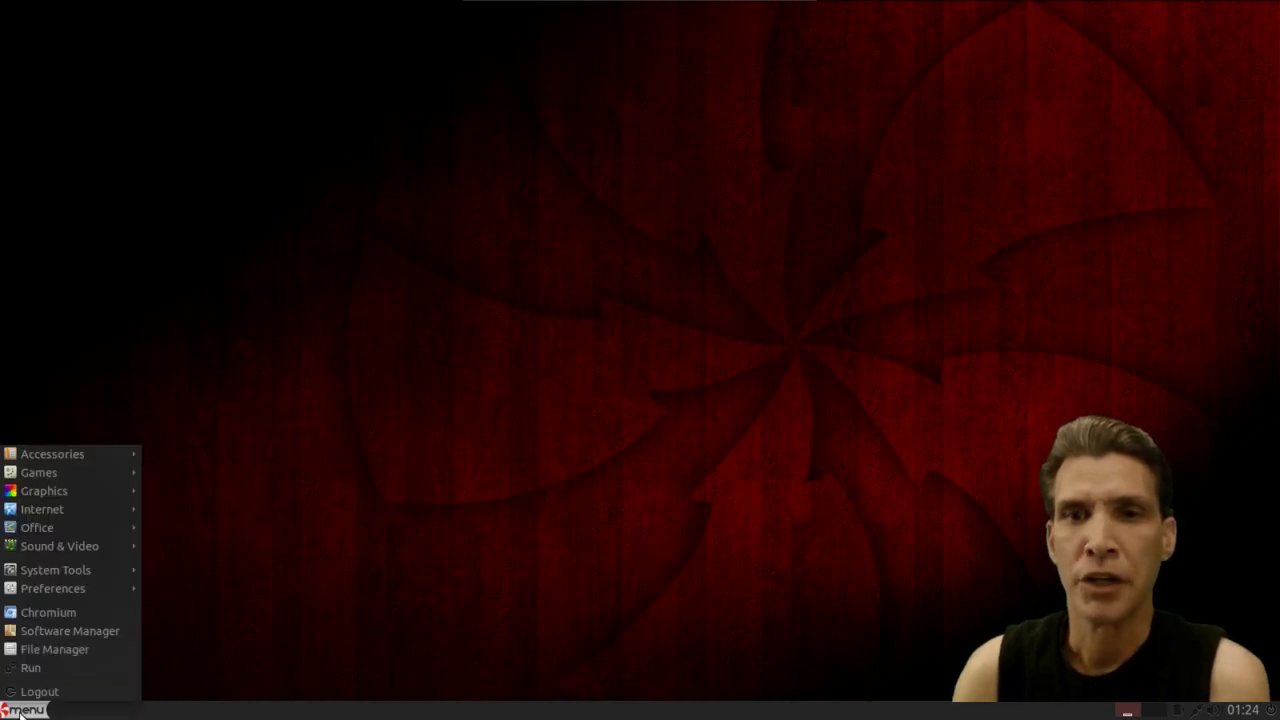
click(30, 649)
drag(619, 227, 337, 48)
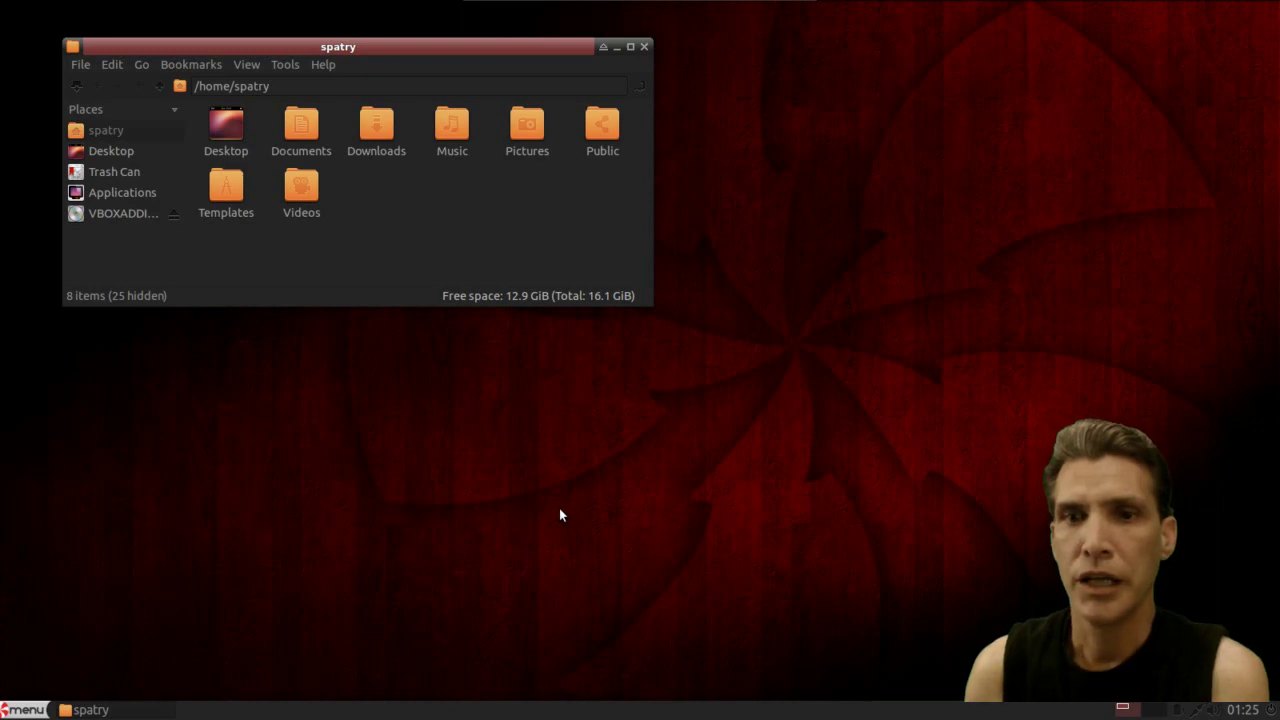
From the menu's Games submenu, launch the 2D/3D Chess game.
click(16, 711)
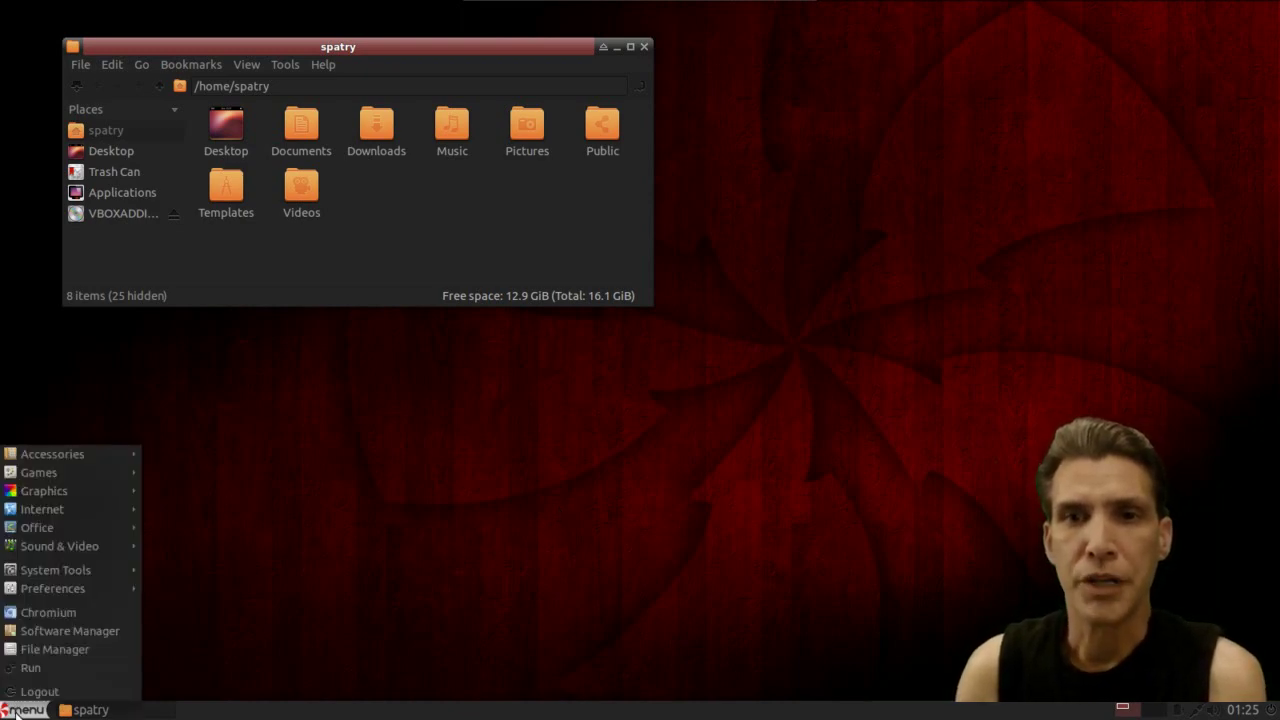
mouse_move(57, 455)
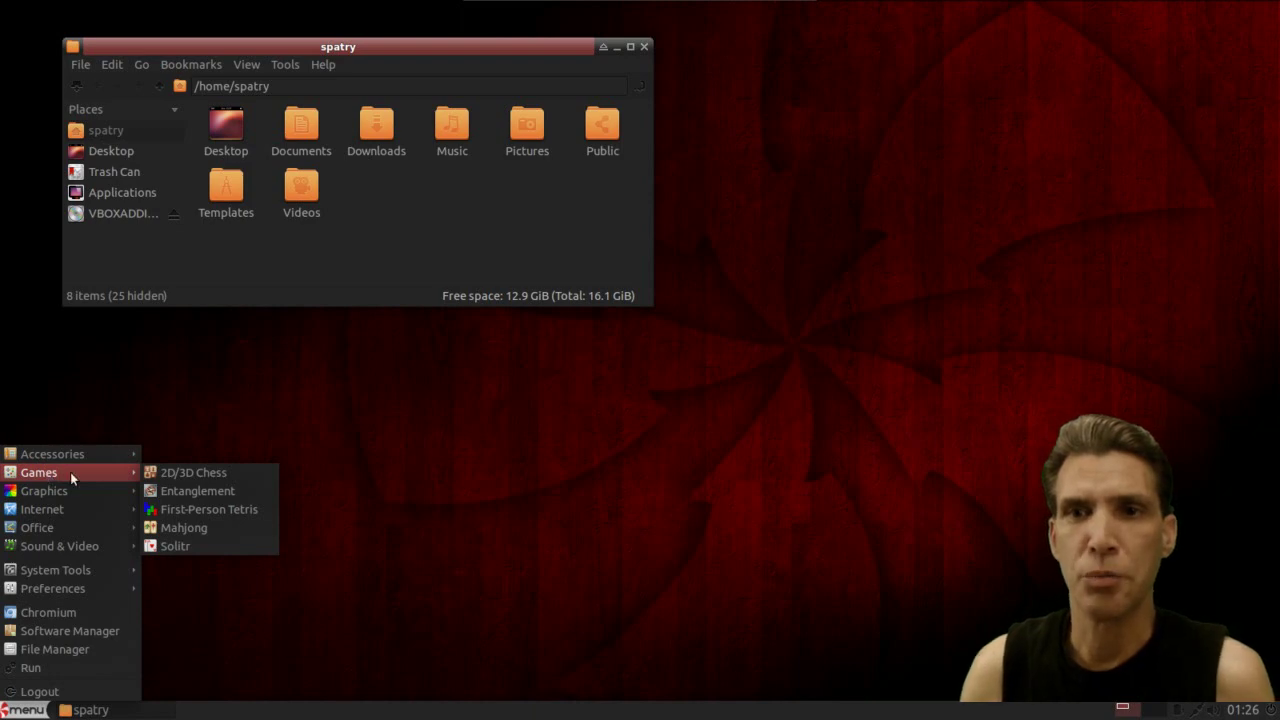
click(161, 476)
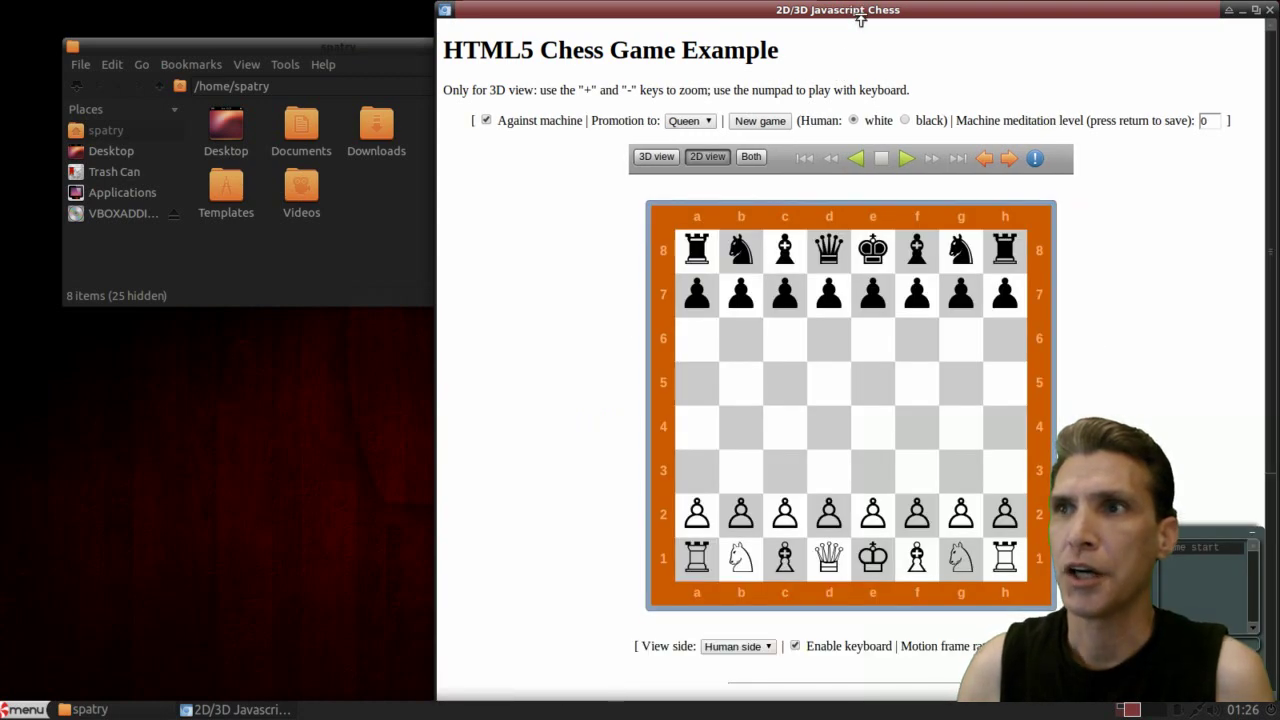
Move the chess window lower, glance at the Internet submenu, then close 2D/3D Chess.
drag(856, 8, 820, 54)
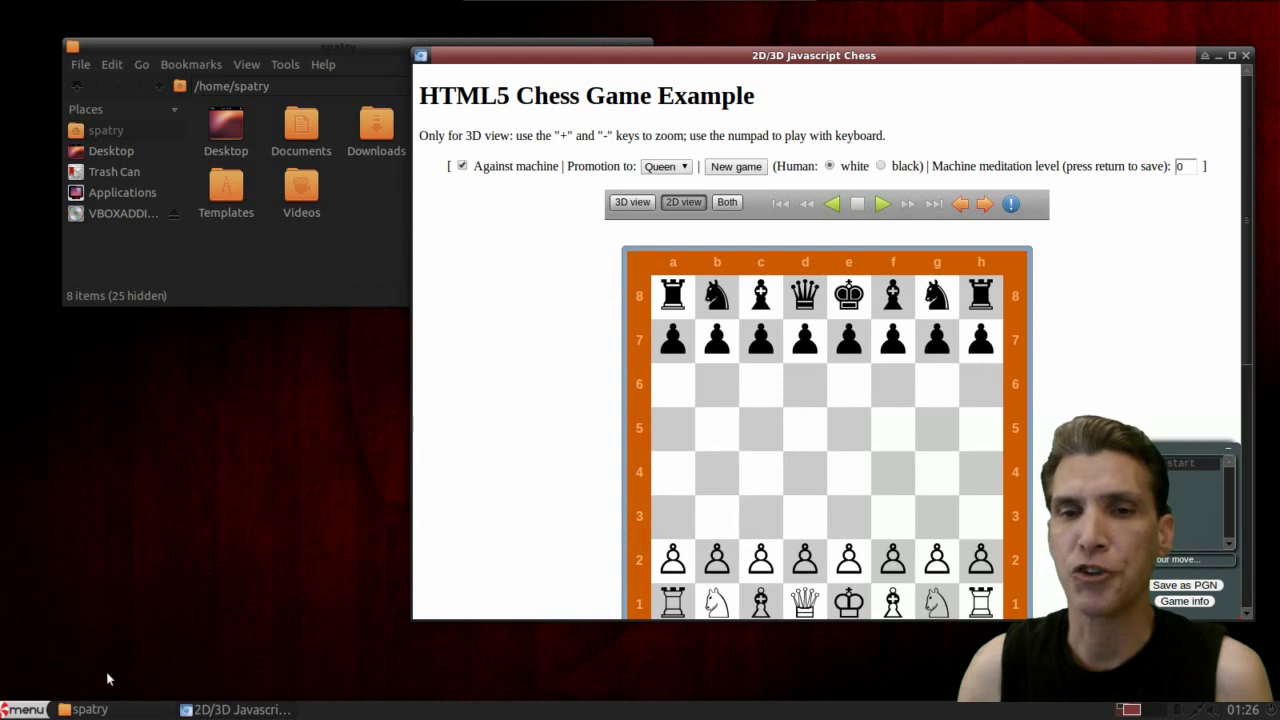
click(28, 710)
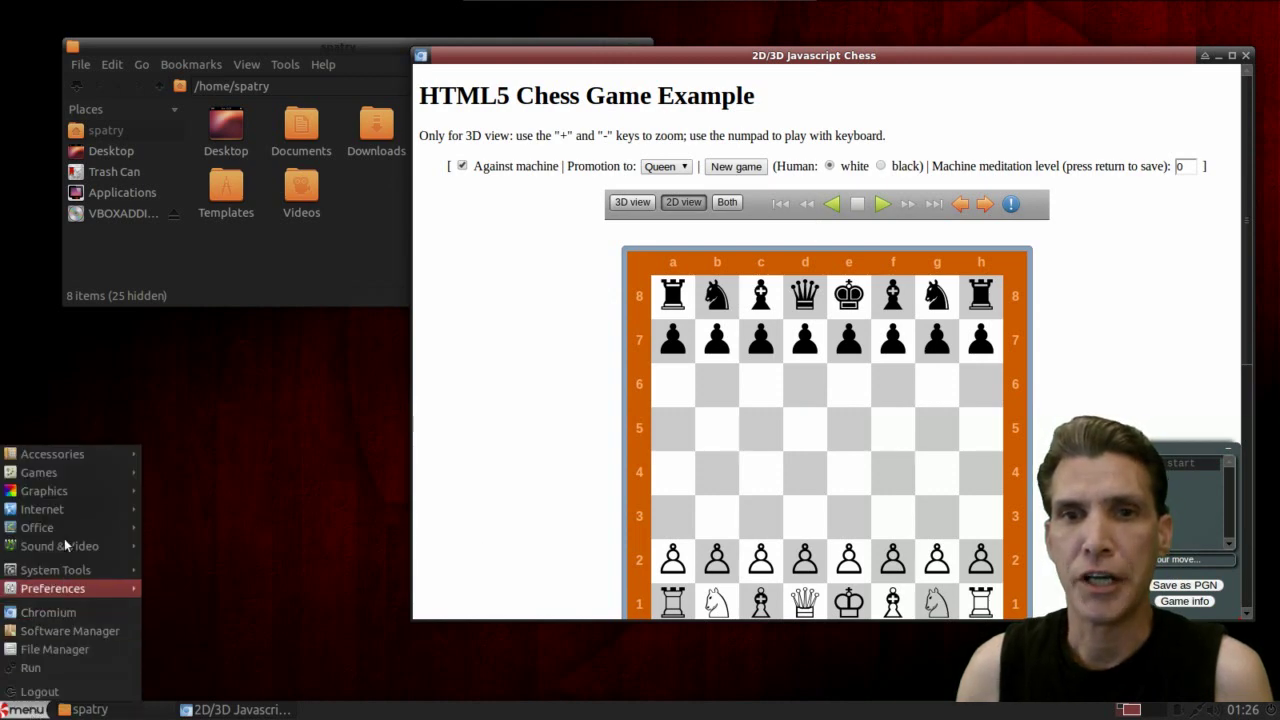
mouse_move(65, 514)
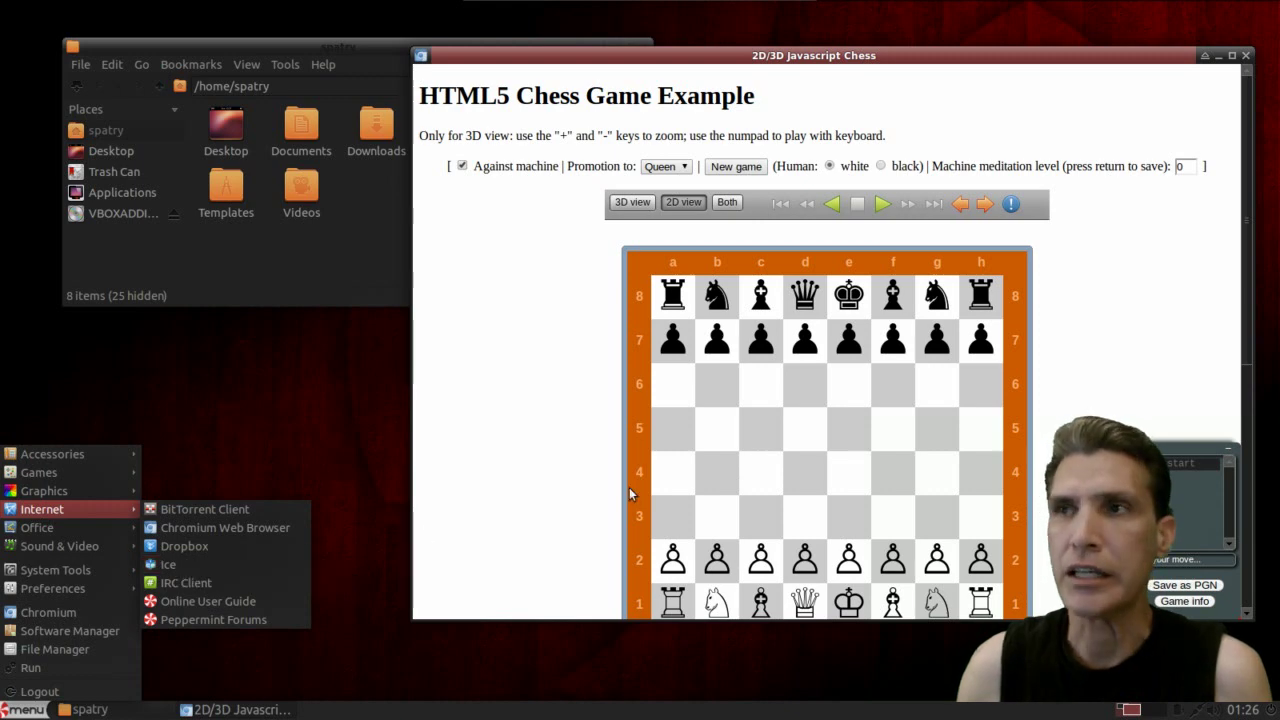
click(1247, 60)
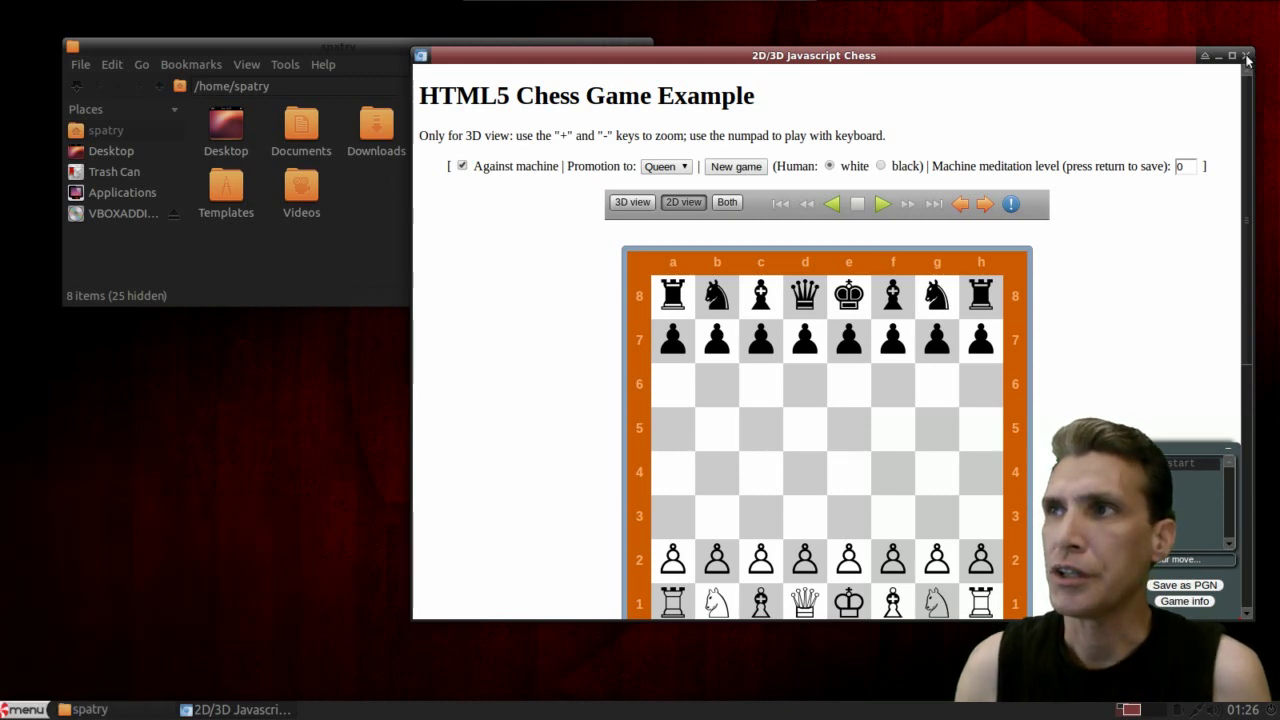
click(1246, 56)
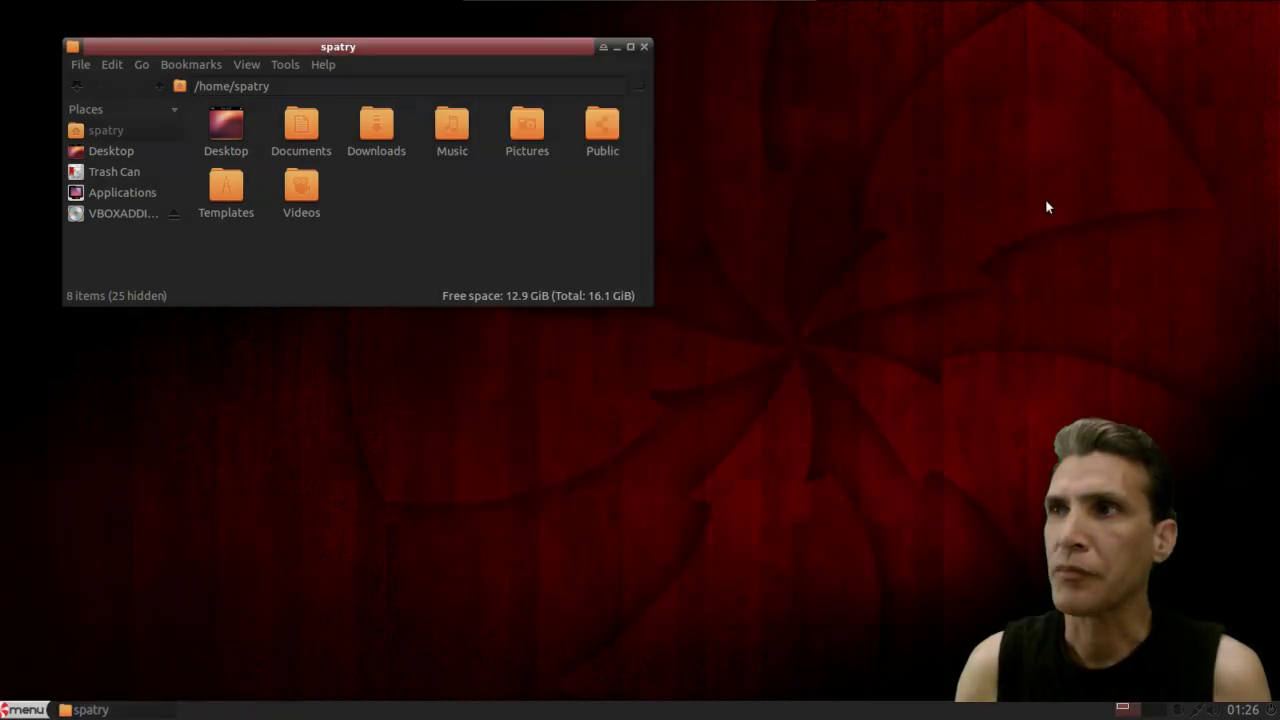
click(37, 710)
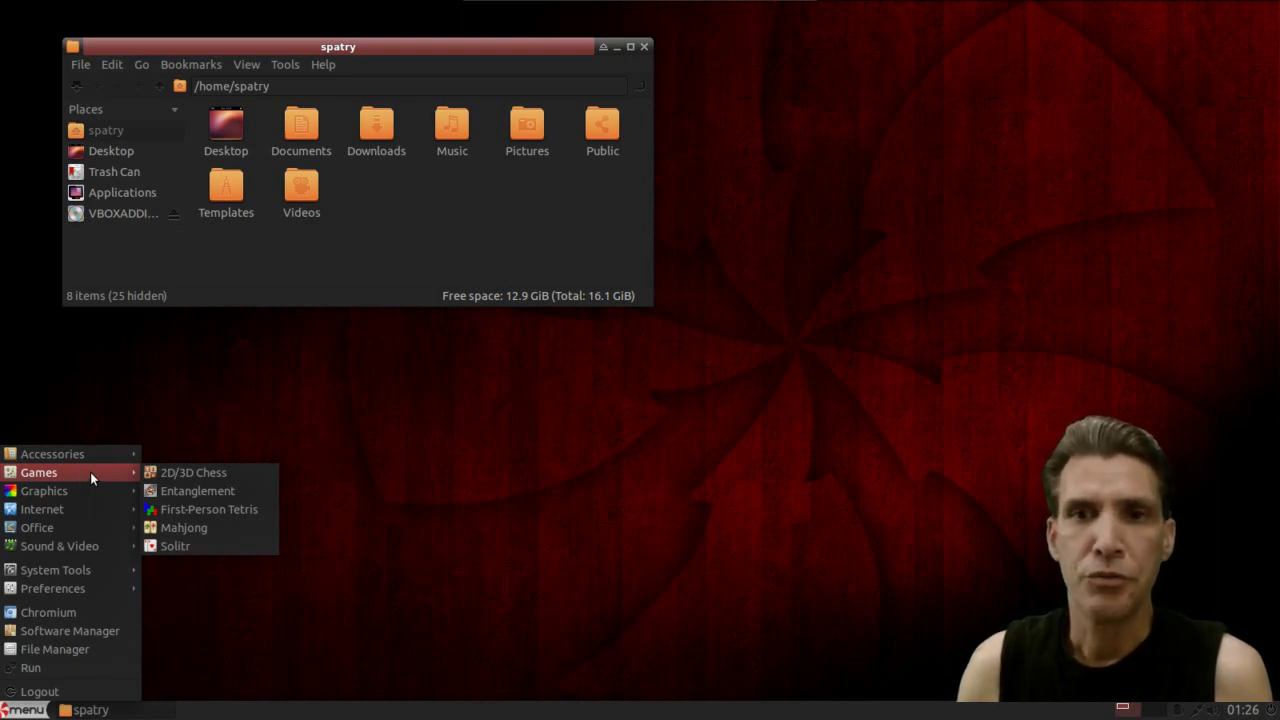
Show the Graphics submenu: Document Viewer, Editor by pixlr, Express by pixlr, Image Viewer, Simple Scan.
mouse_move(82, 491)
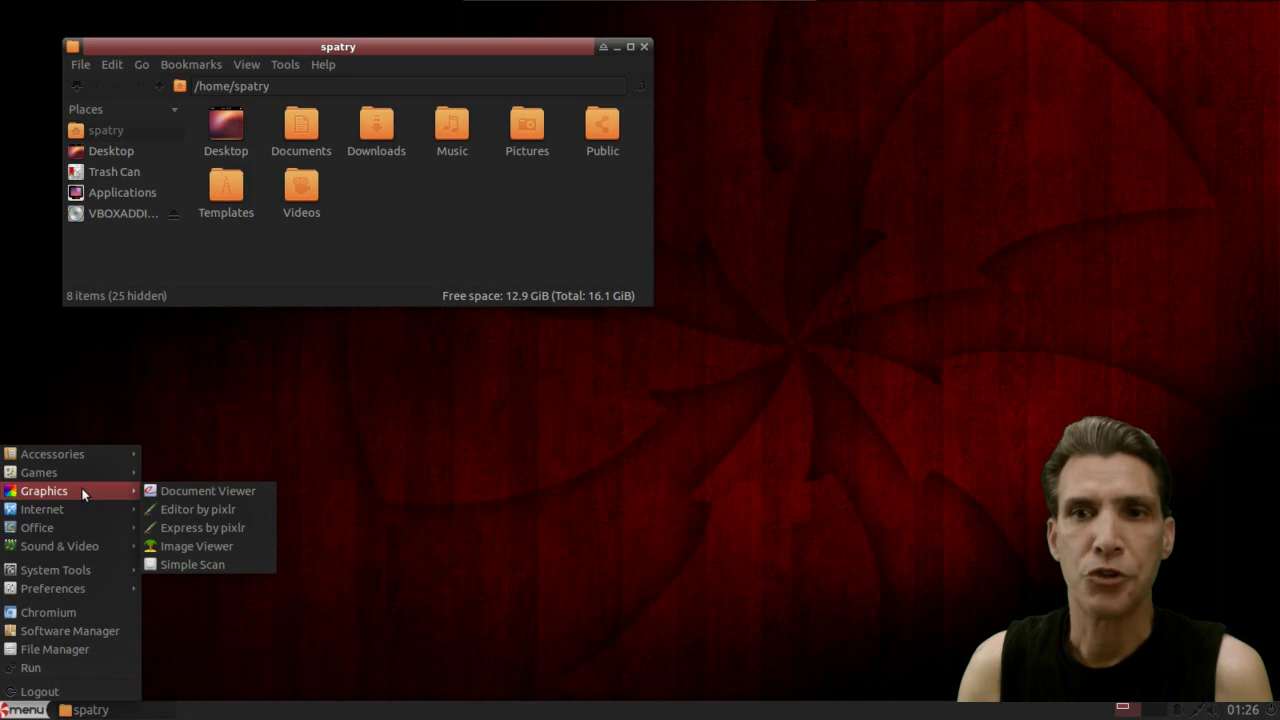
Launch Editor by pixlr, dismiss its start dialog, reposition its Tools panel, then close it.
click(210, 512)
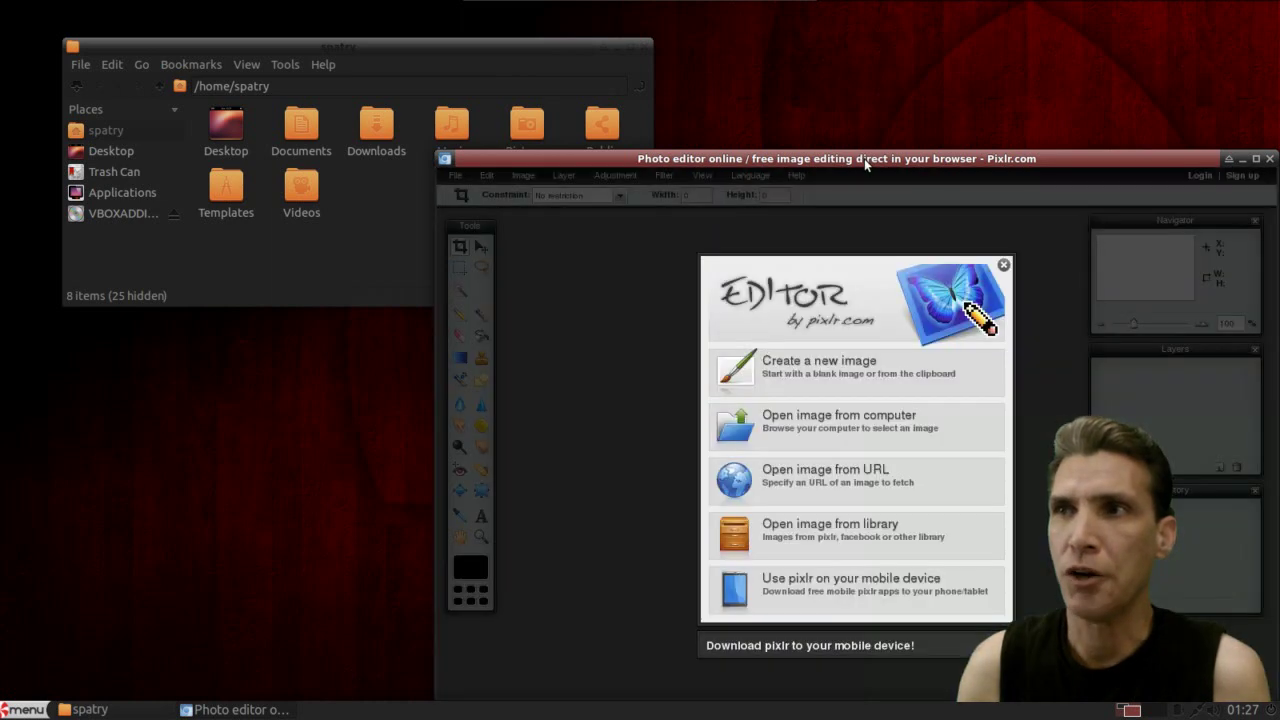
drag(858, 157, 788, 98)
click(927, 201)
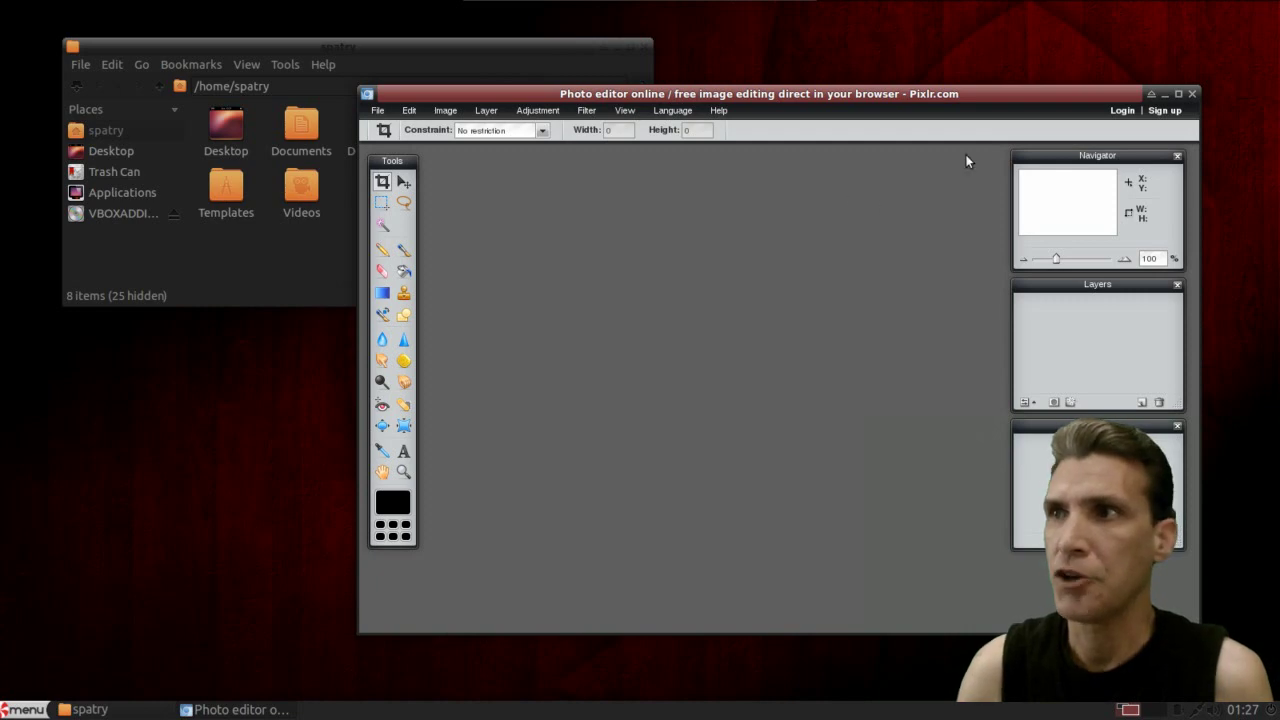
drag(387, 164, 378, 156)
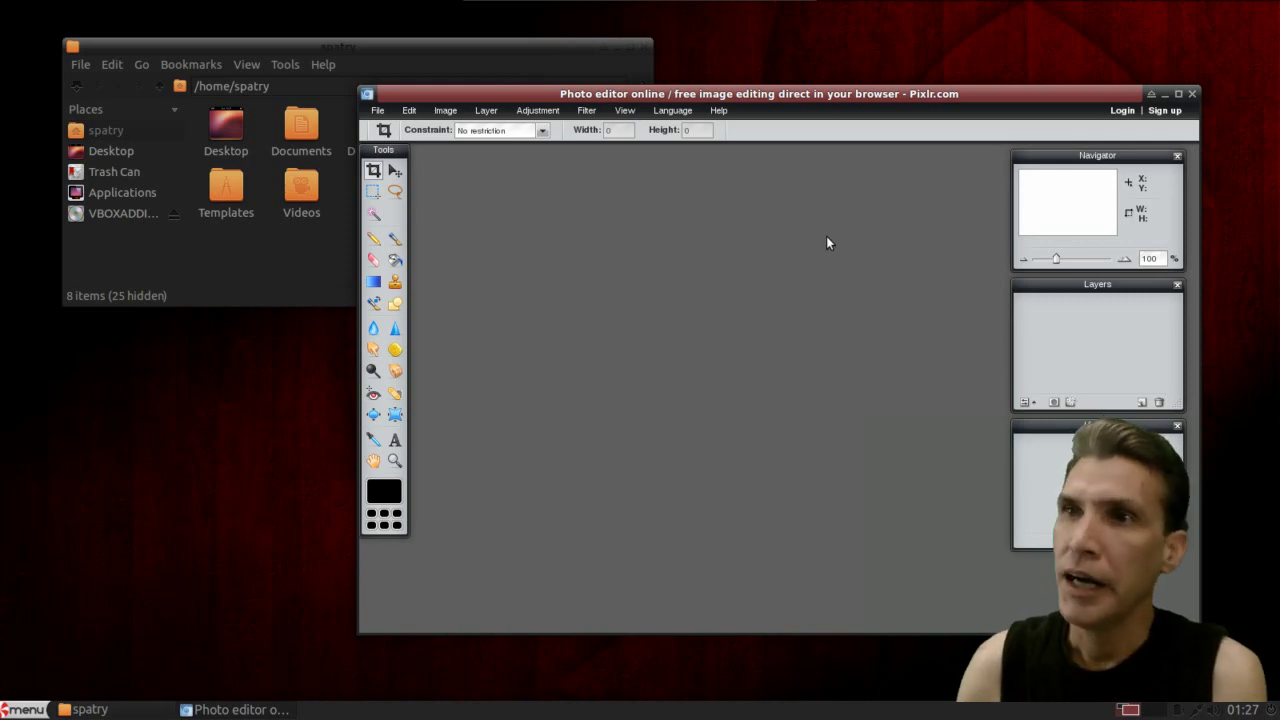
click(1192, 94)
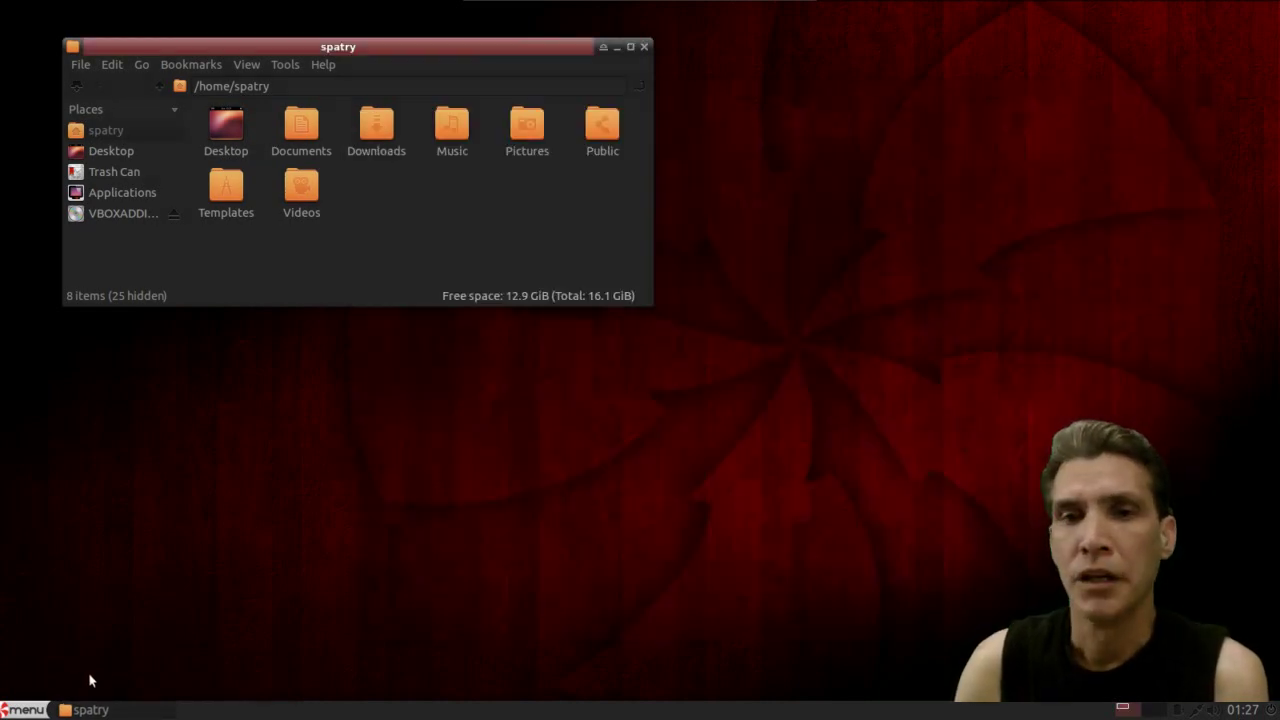
click(24, 709)
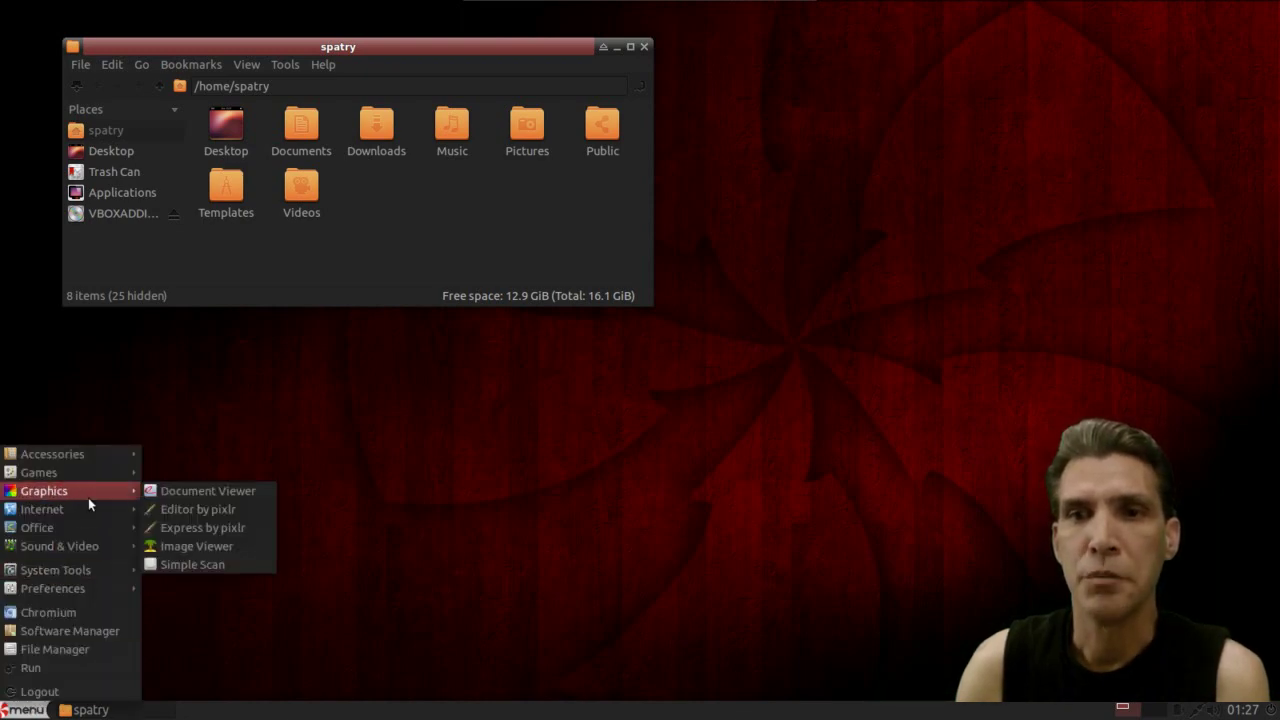
Launch Ice from the Internet submenu and view its Remove tab of existing web apps.
mouse_move(78, 514)
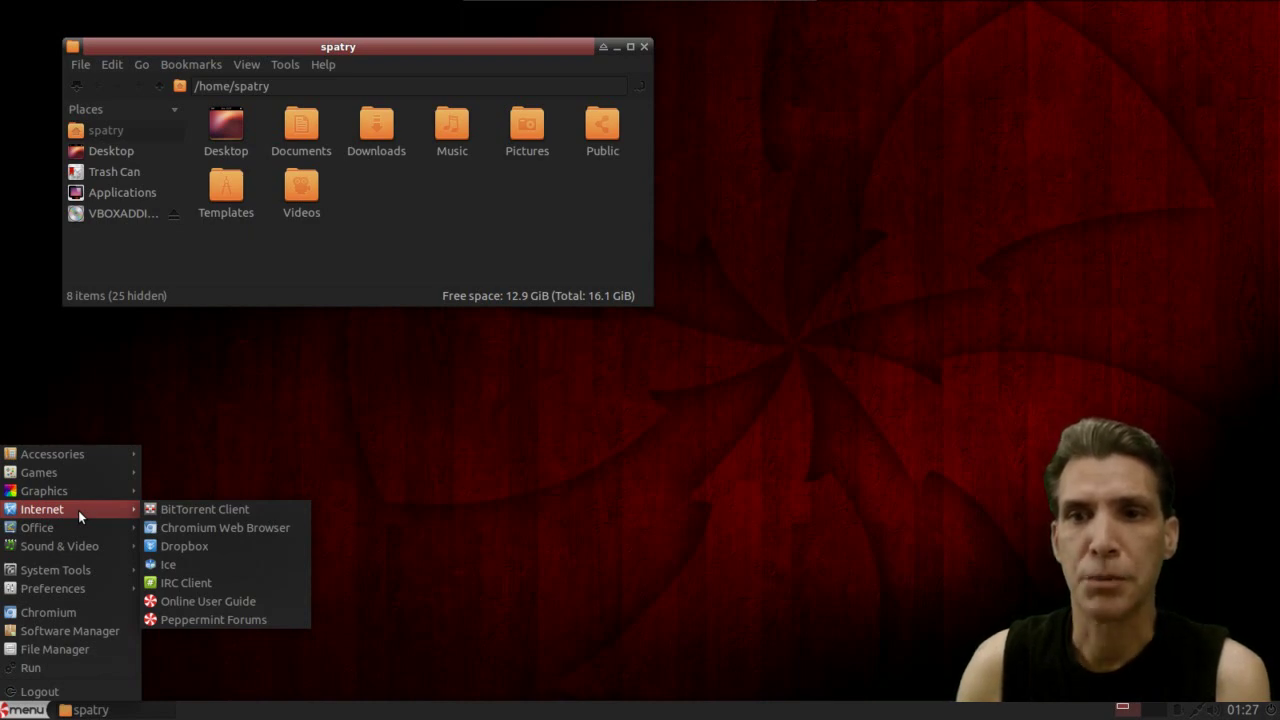
click(176, 565)
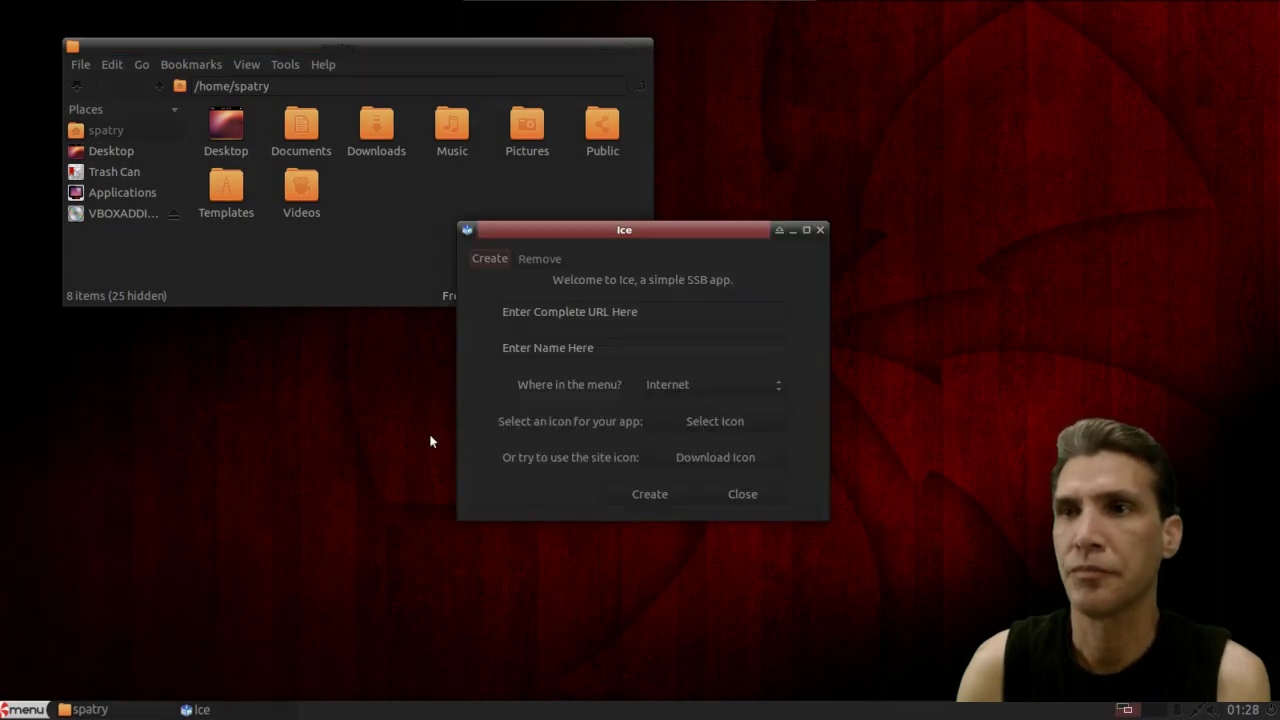
click(539, 263)
Enlarge the Ice window, keep Internet as the Create tab's menu category, then close Ice.
drag(642, 228, 623, 157)
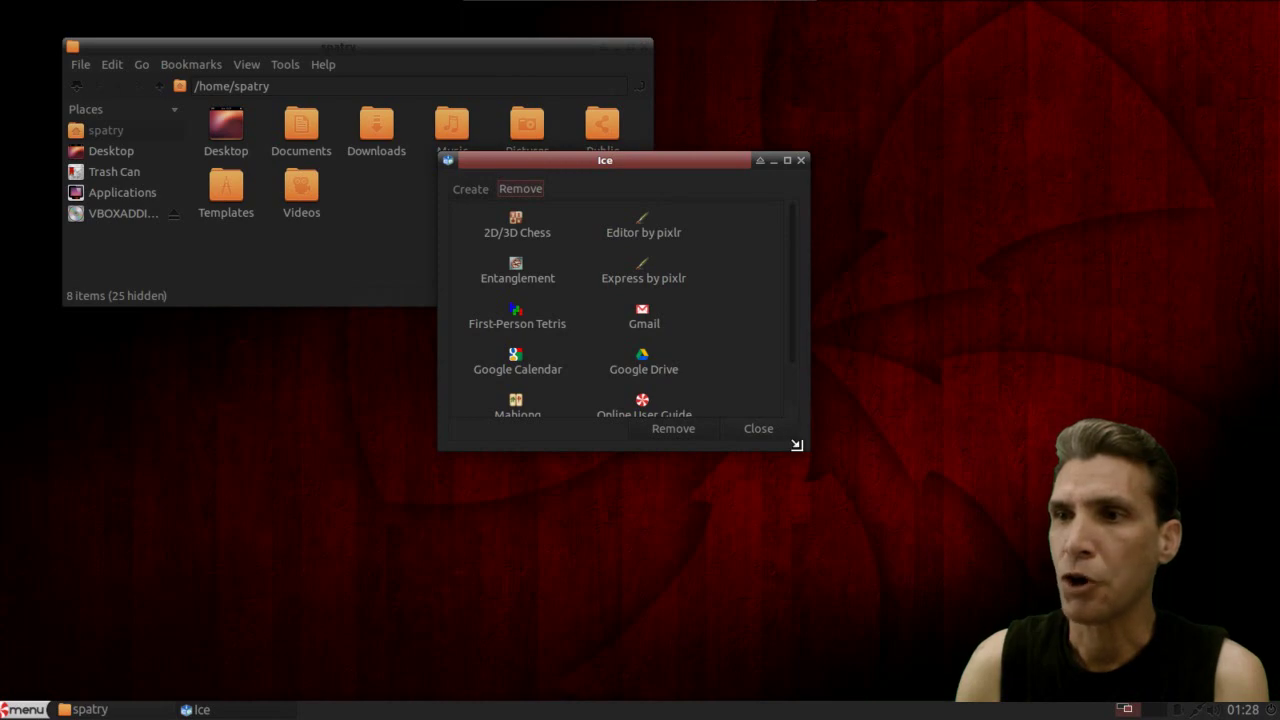
drag(797, 444, 871, 600)
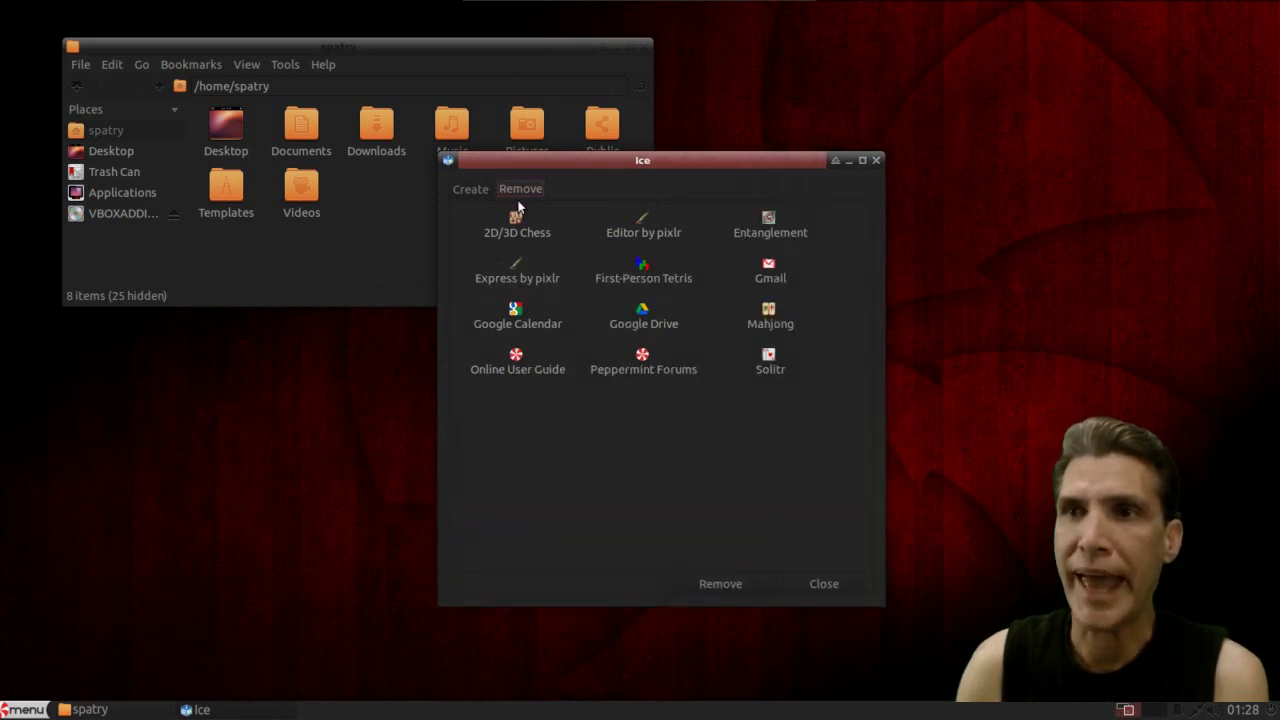
click(469, 189)
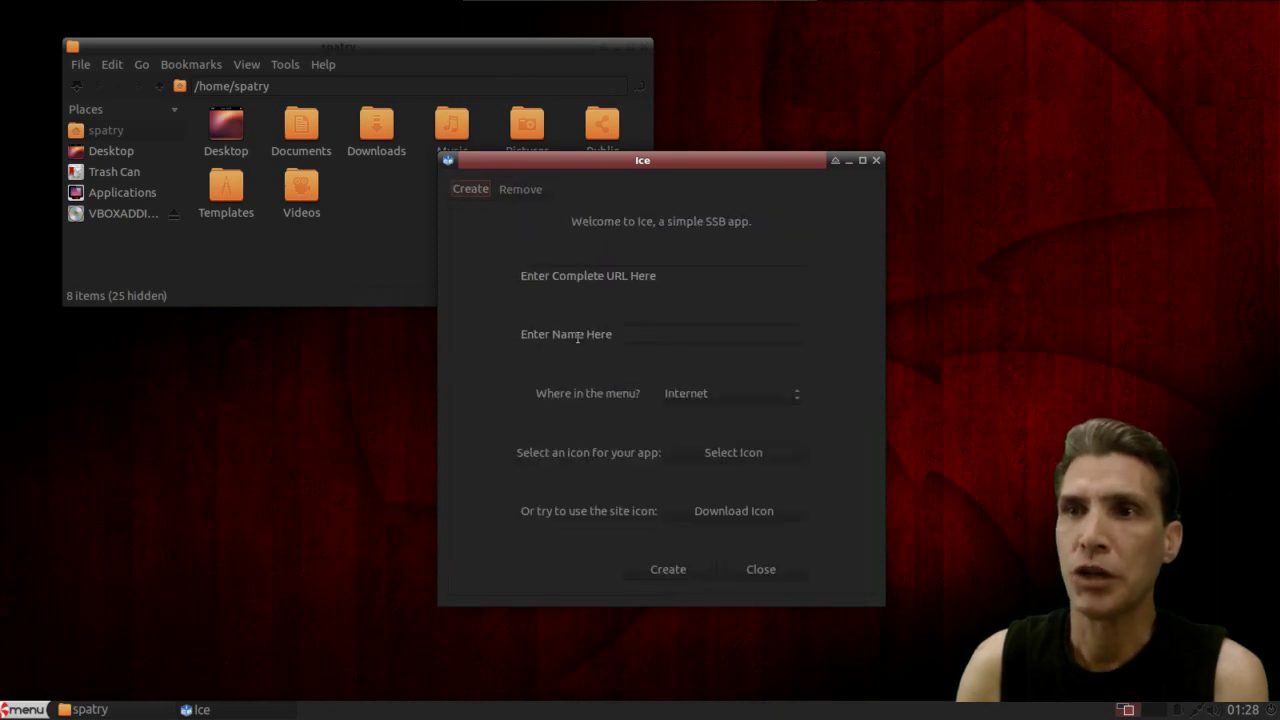
click(696, 392)
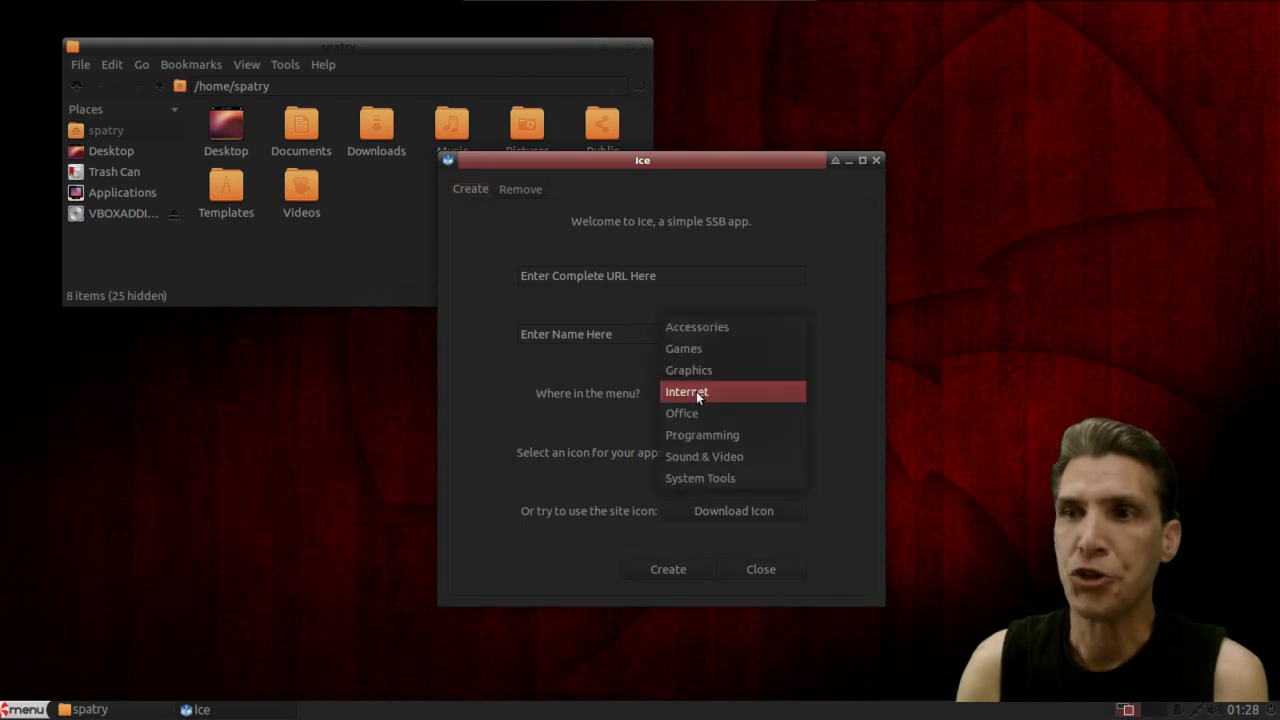
click(696, 391)
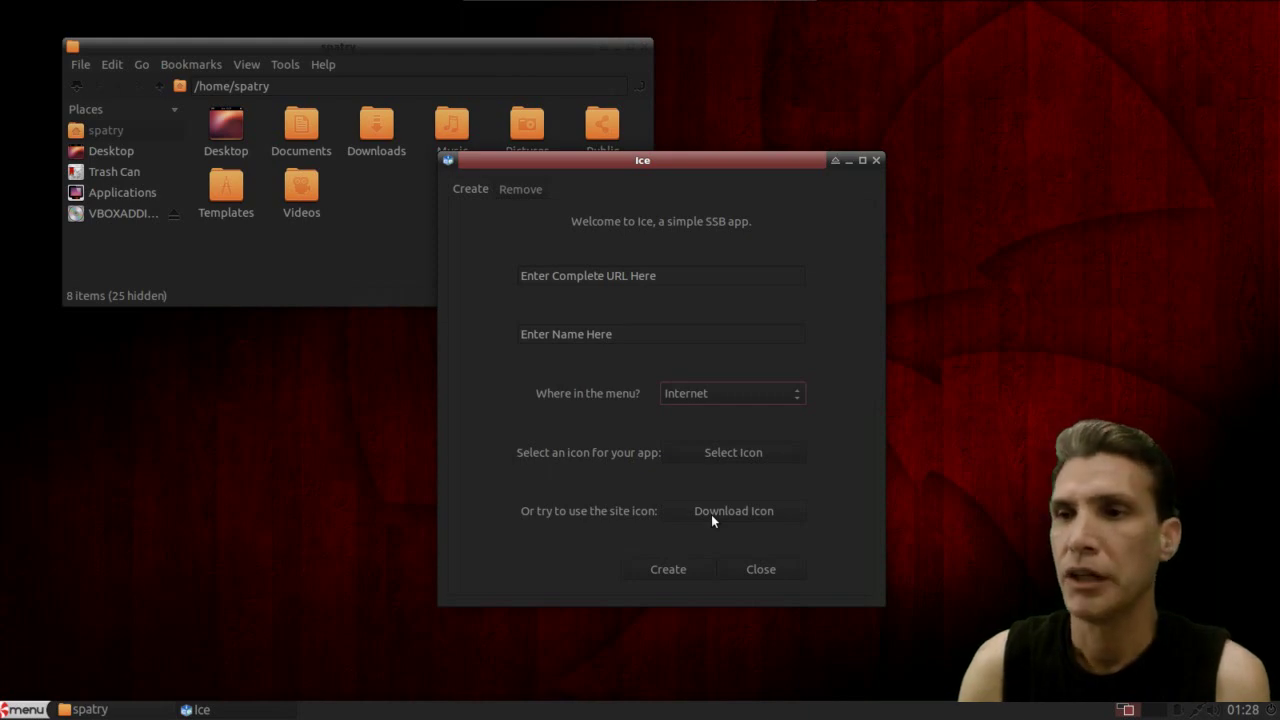
click(762, 570)
click(25, 710)
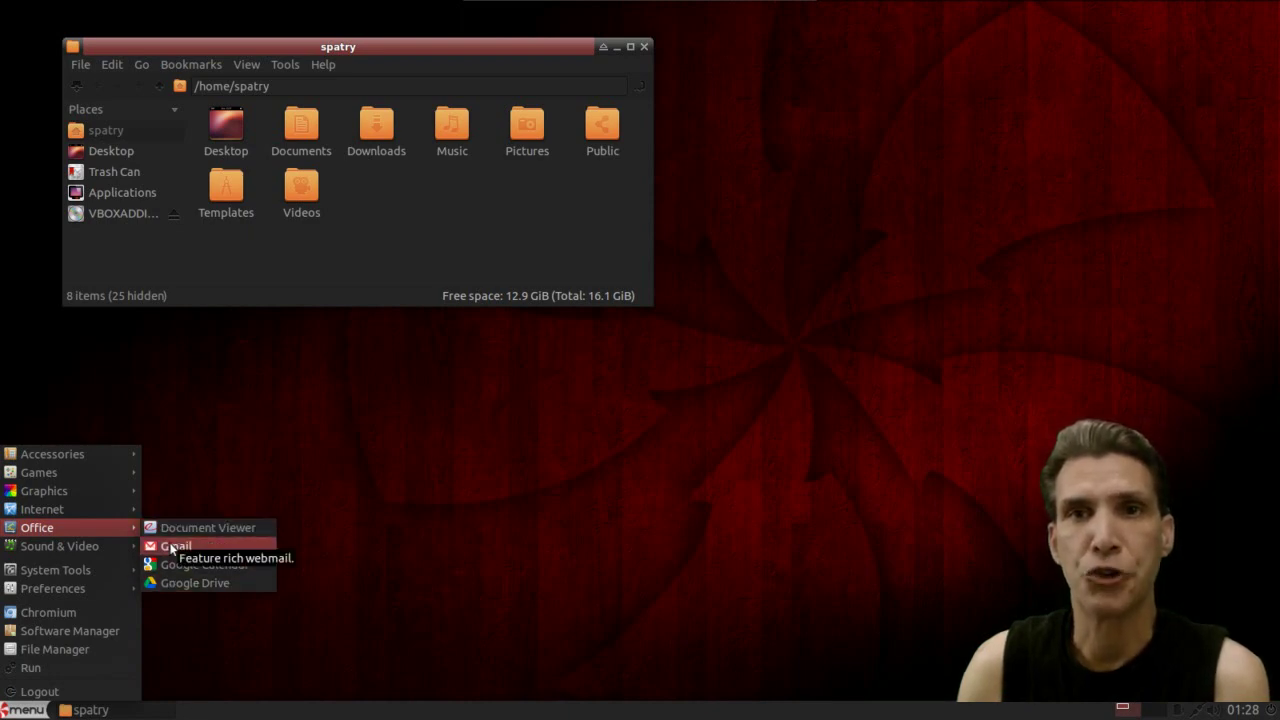
Browse the Sound & Video, System Tools and Preferences submenus of the application menu.
mouse_move(103, 550)
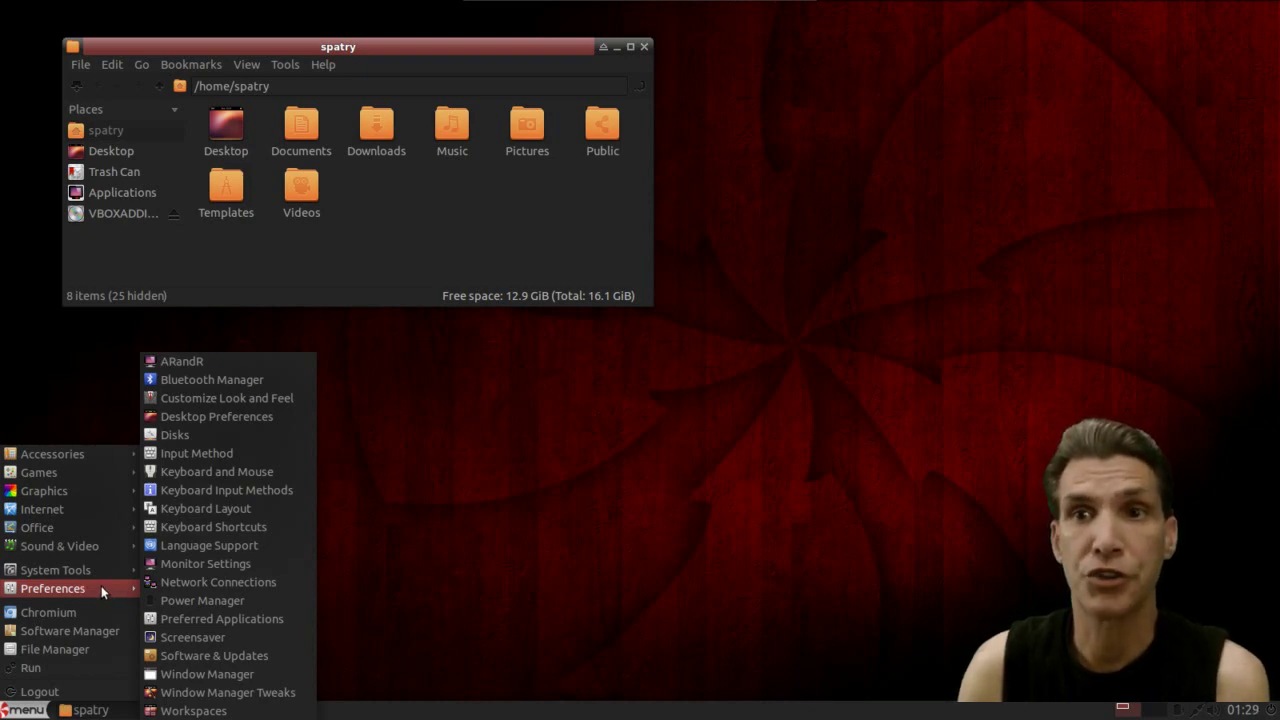
Launch Customize Look and Feel from Preferences, showing Orion-Peppermint as the widget style.
click(254, 399)
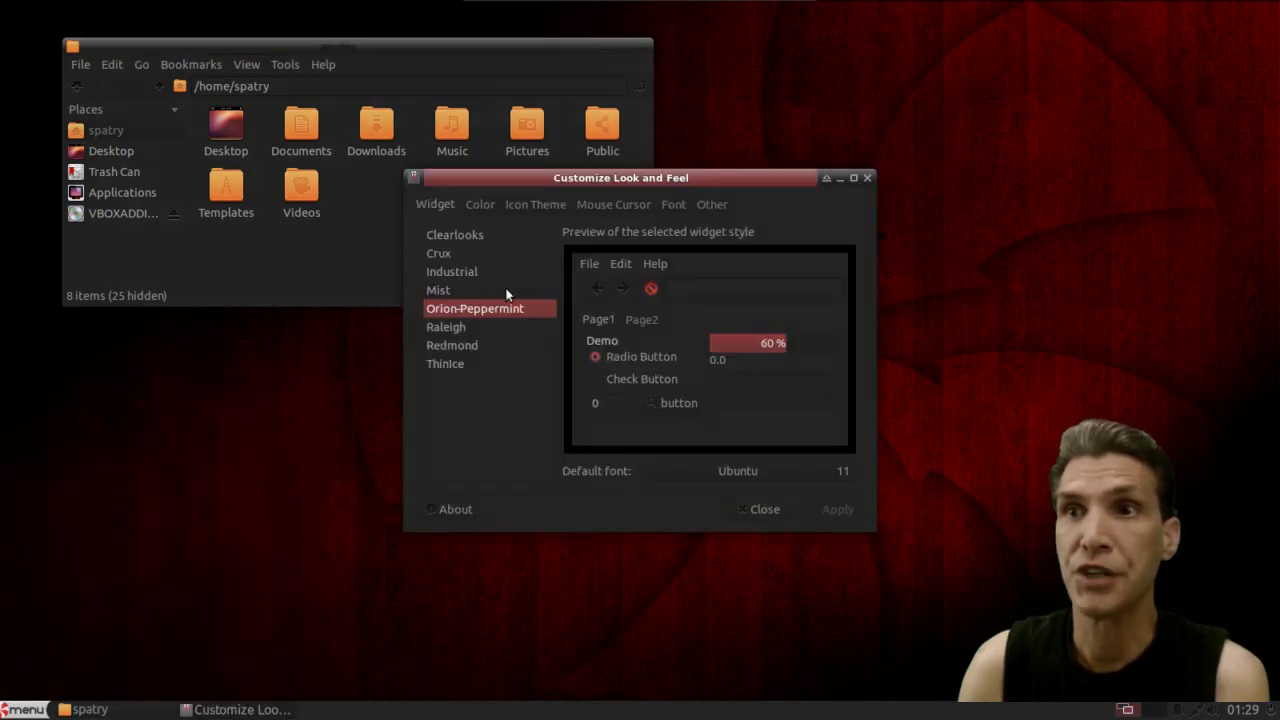
click(480, 203)
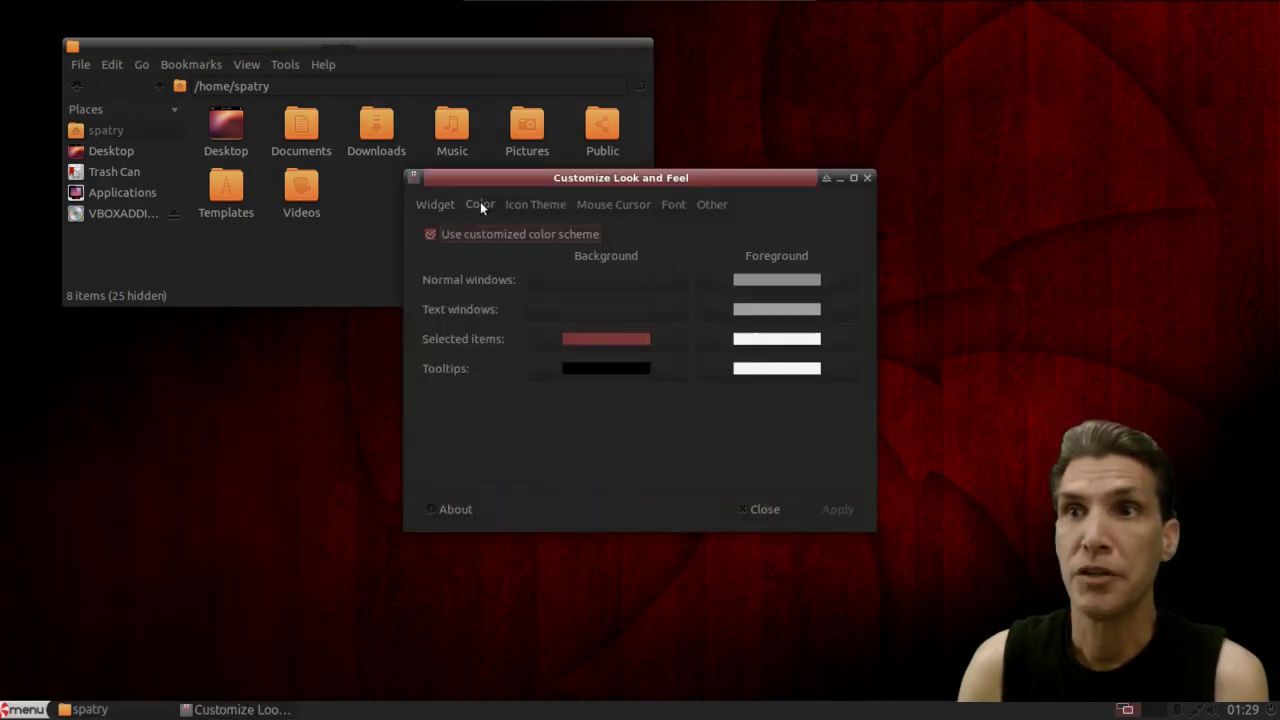
click(431, 236)
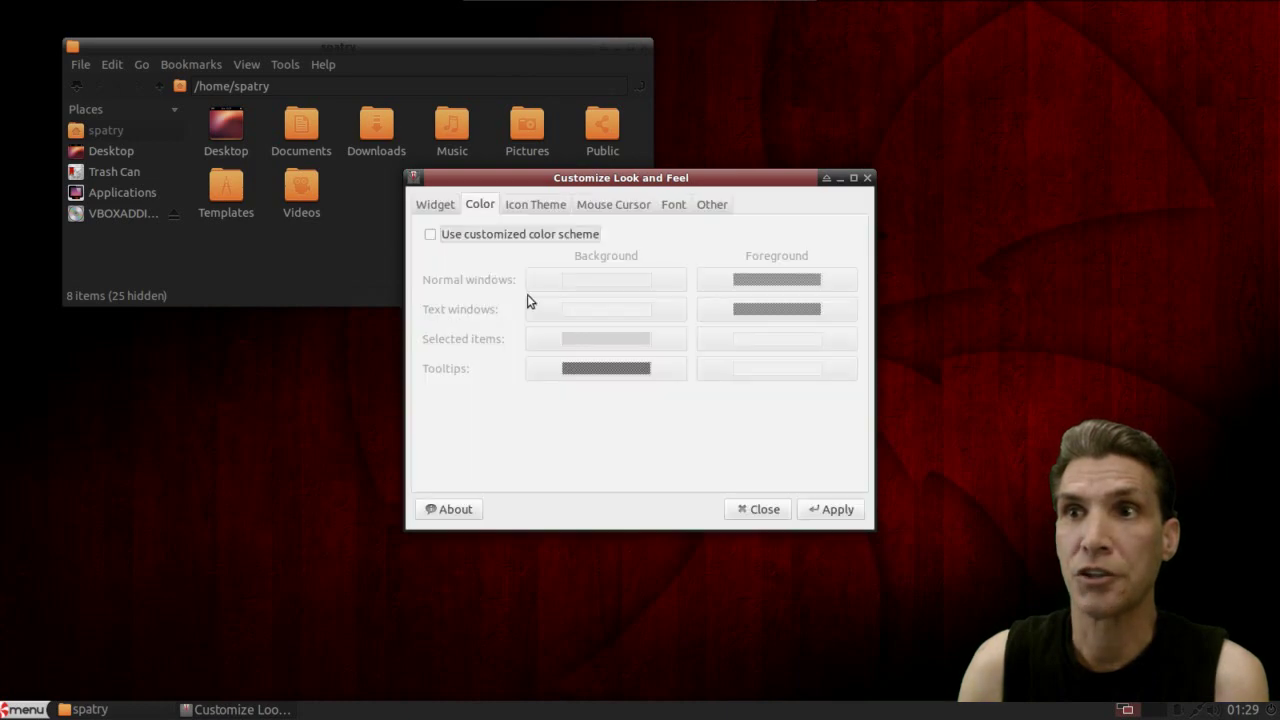
drag(648, 173, 559, 237)
click(341, 294)
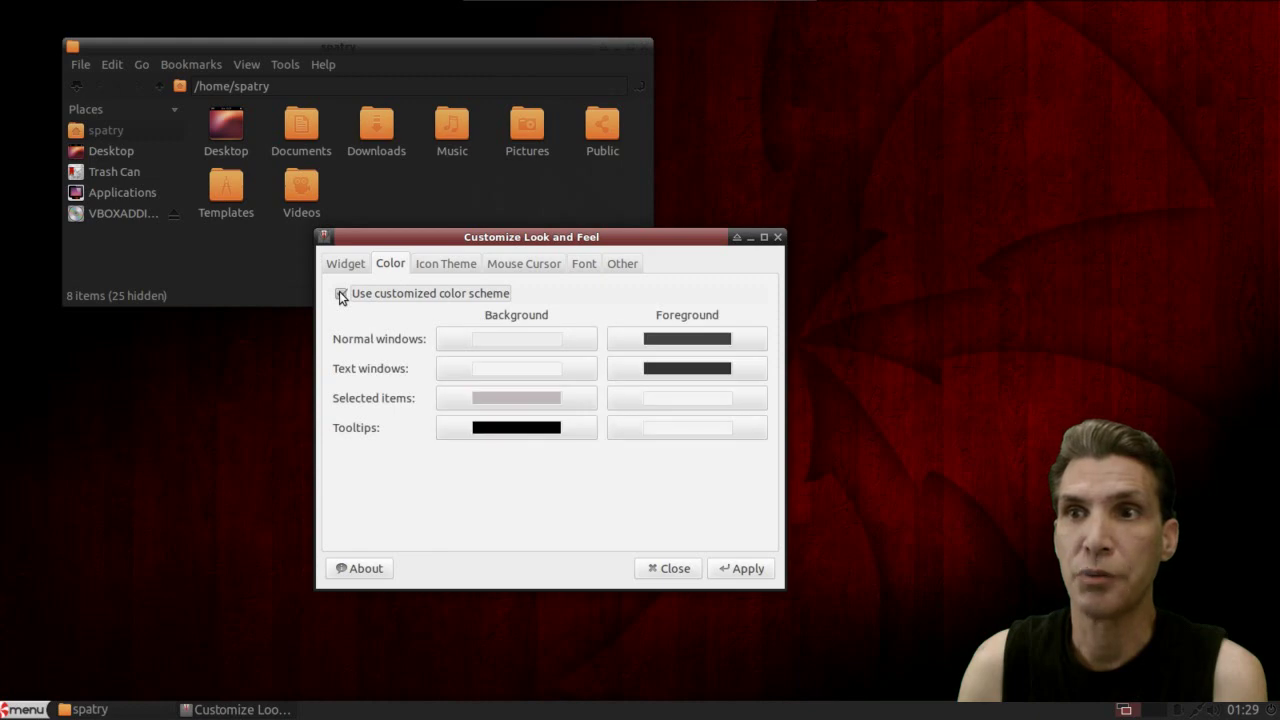
click(675, 577)
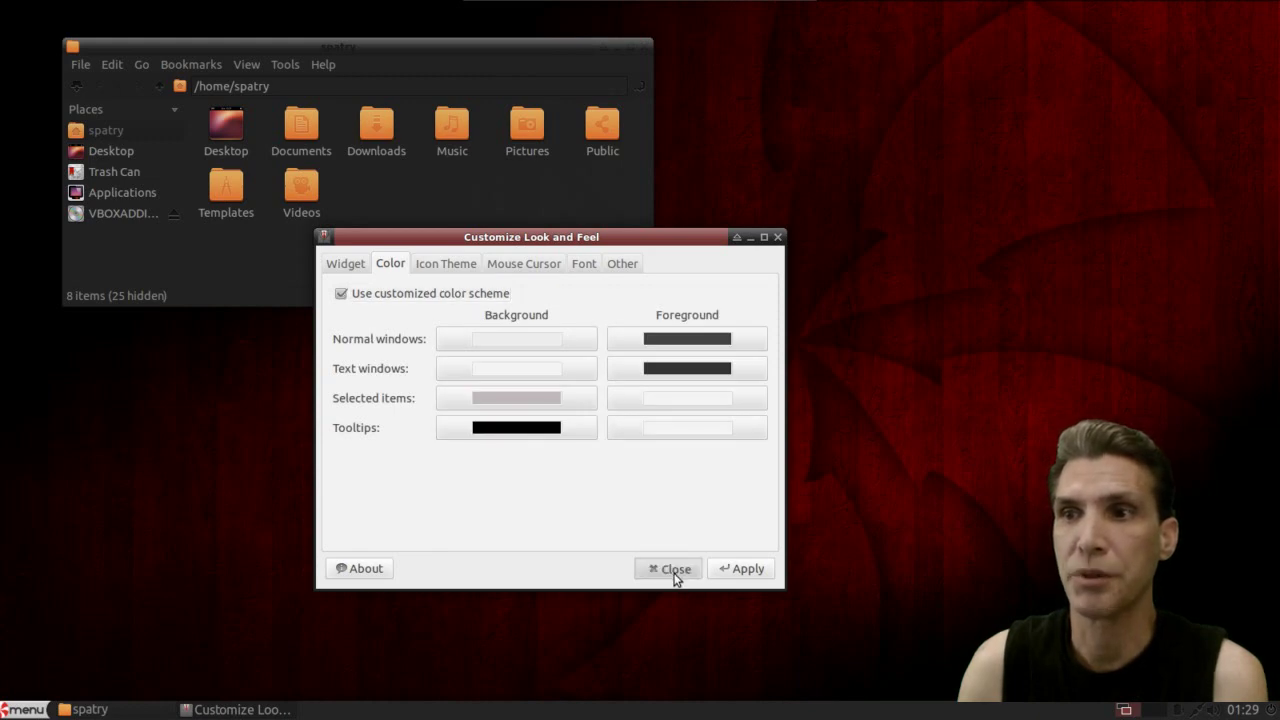
click(22, 710)
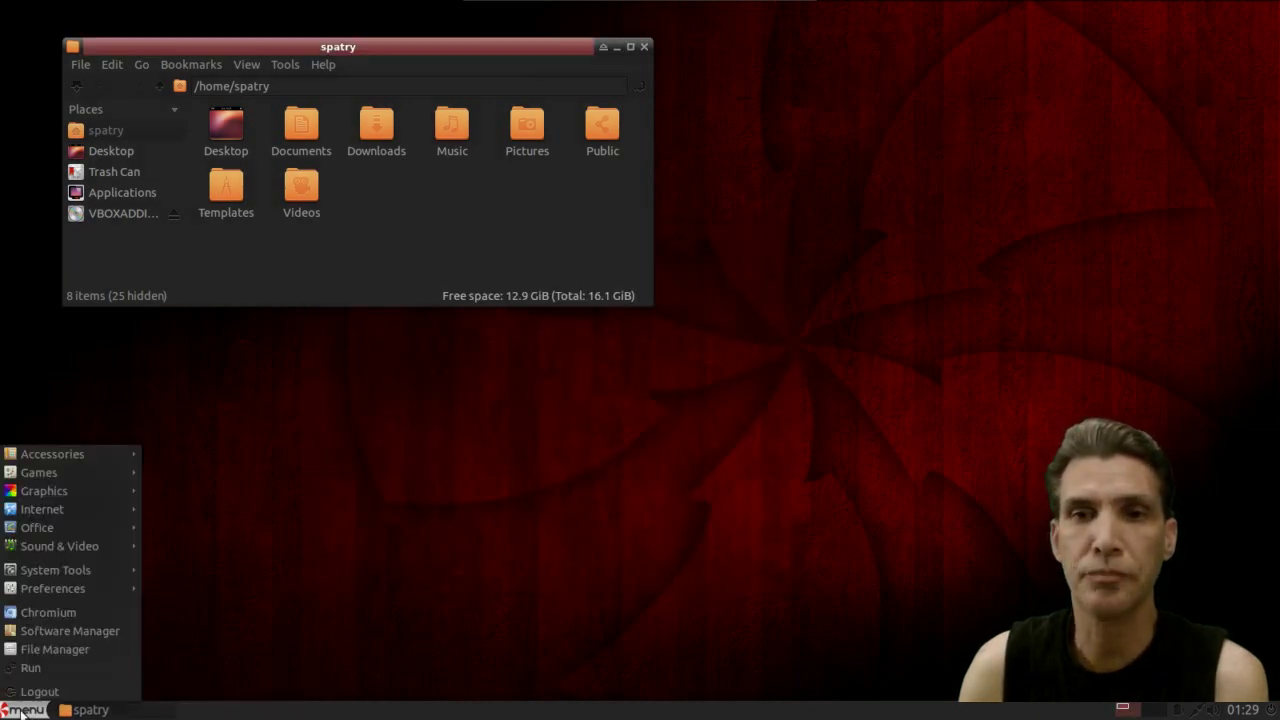
Launch Software Manager, authenticating with the administrator password.
click(52, 638)
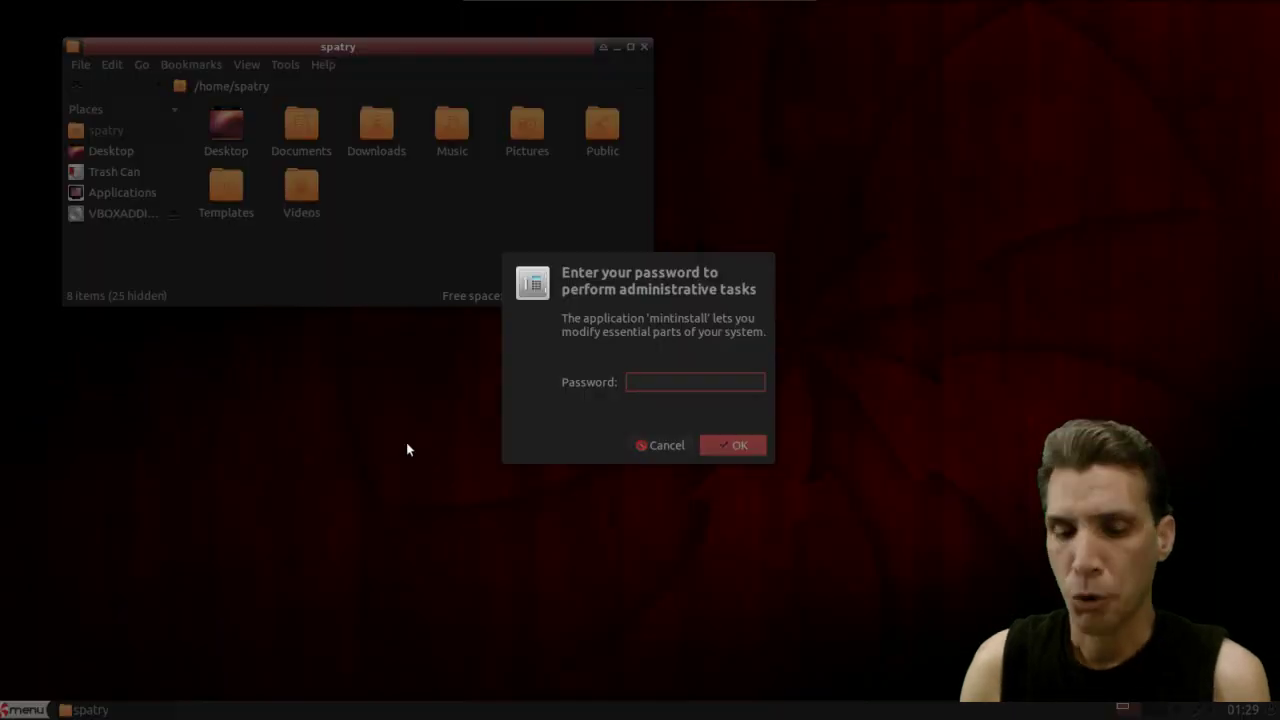
text(*******)
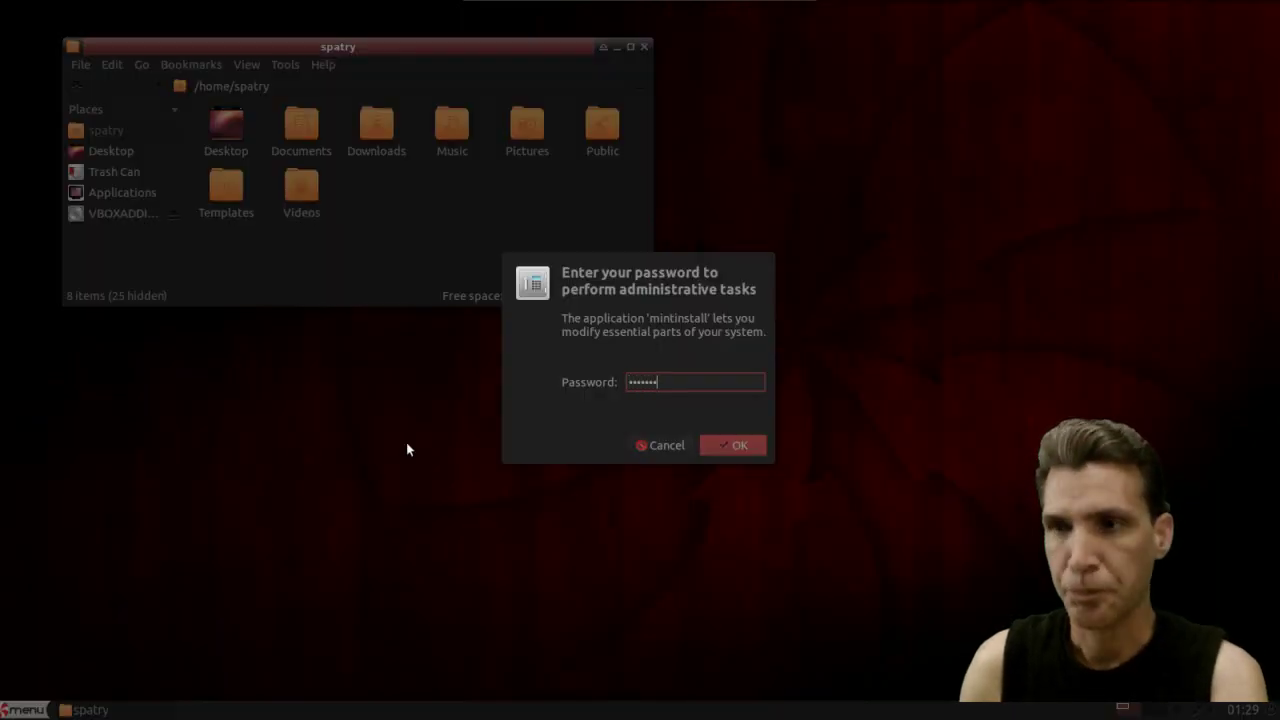
text(*)
click(725, 445)
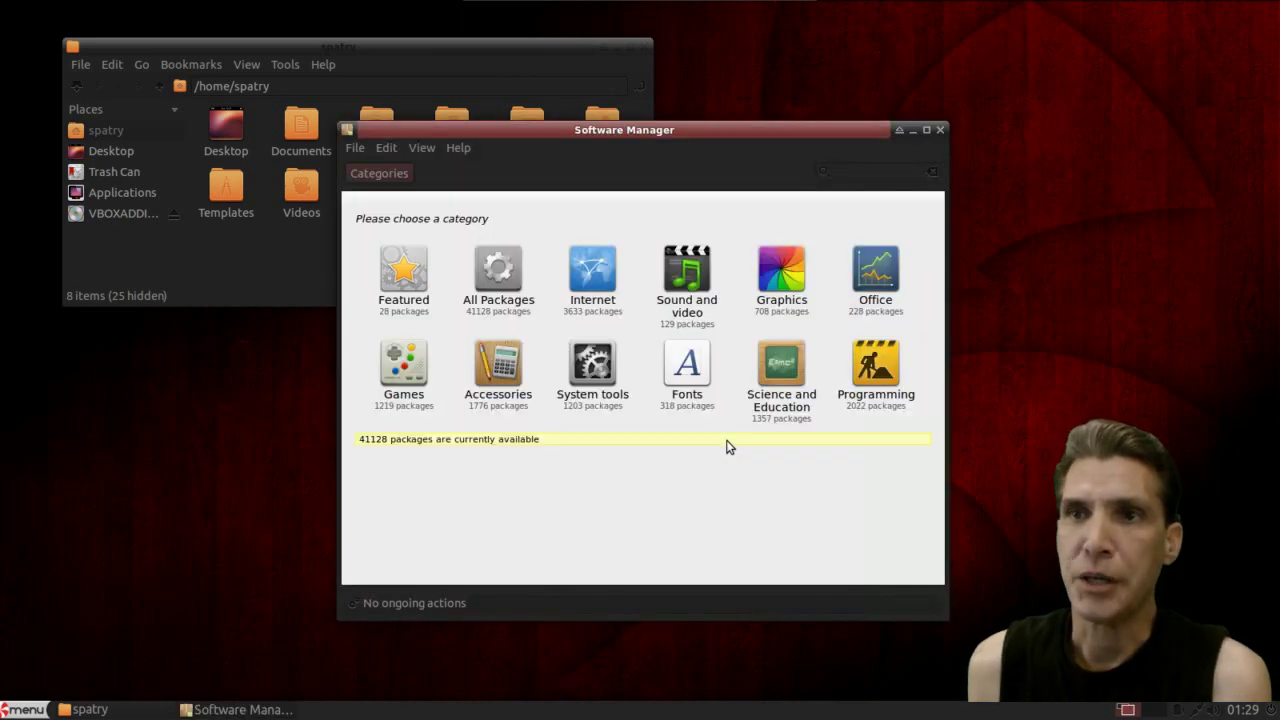
Open Featured and select each meta-pack: graphic-arts, kids-edutainment, networking, office and photography.
click(396, 280)
click(396, 280)
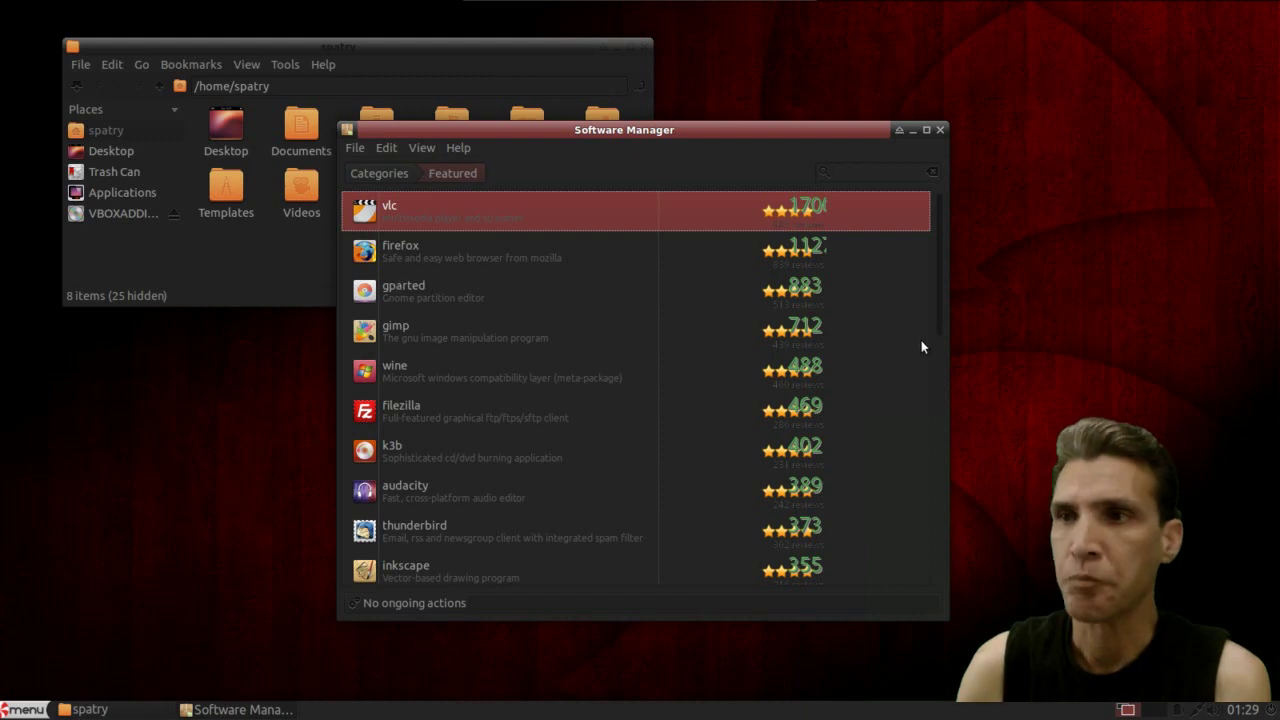
drag(939, 318, 922, 569)
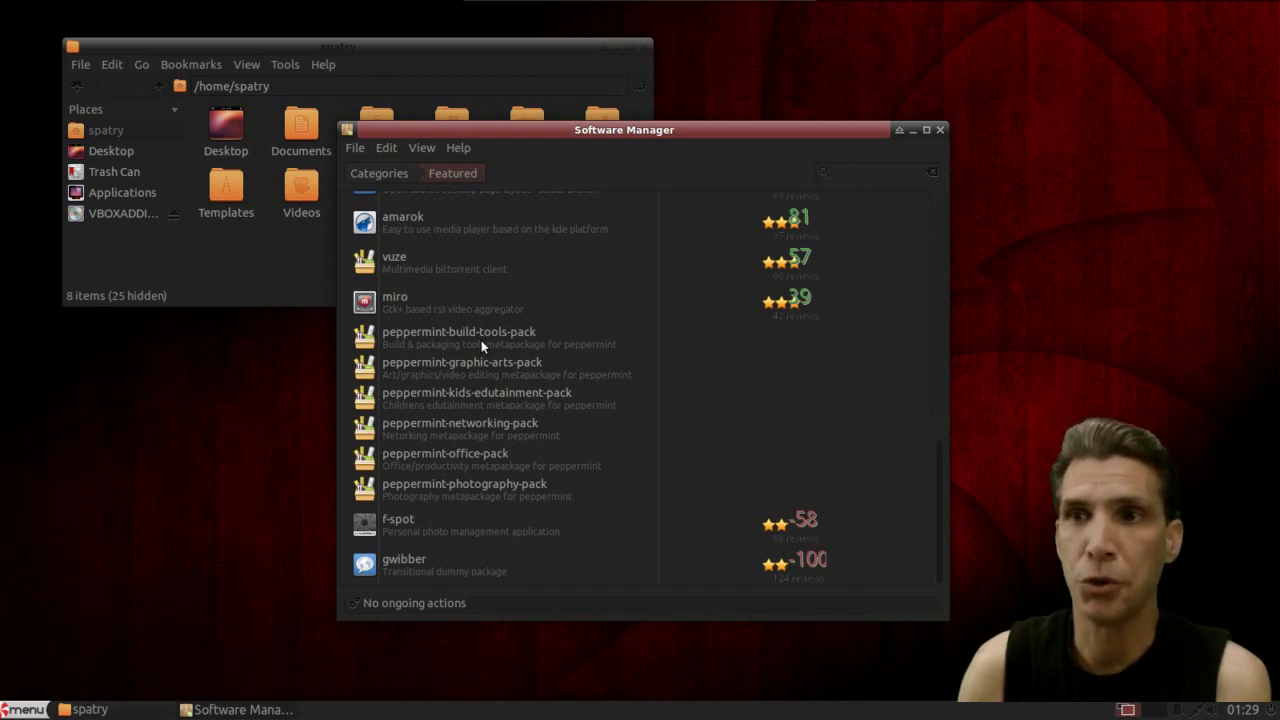
click(529, 376)
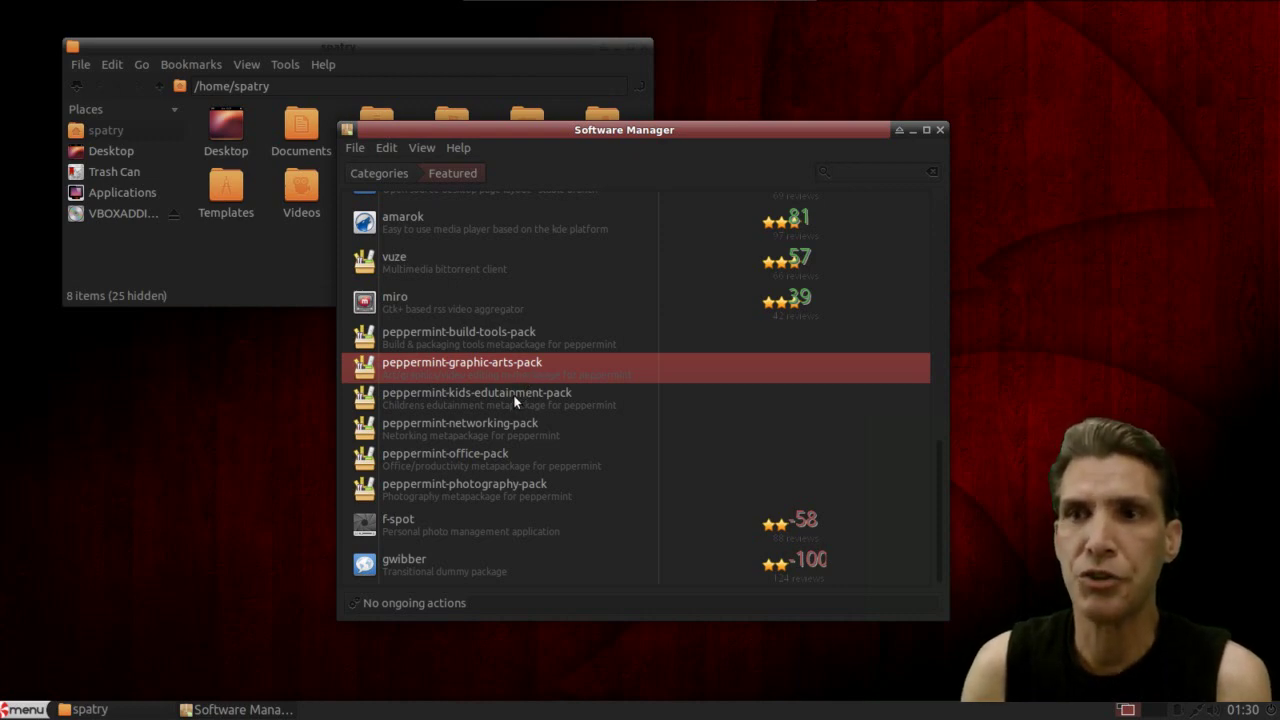
click(514, 401)
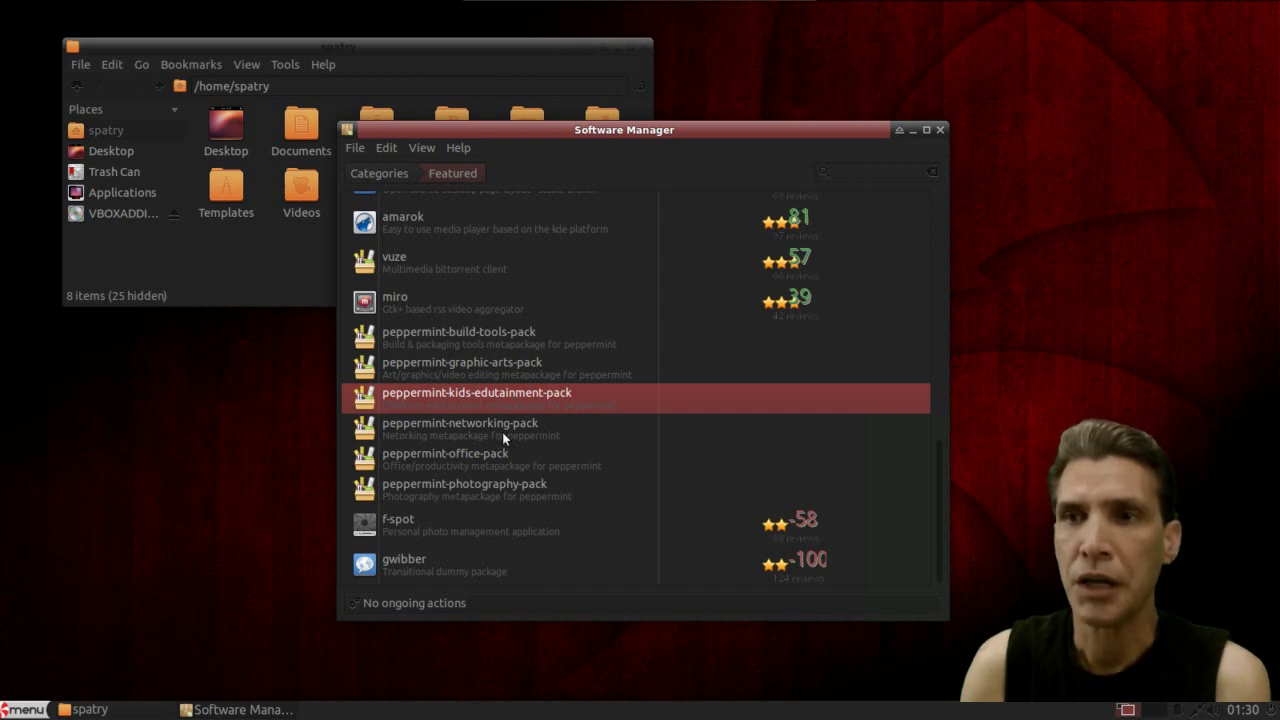
click(502, 432)
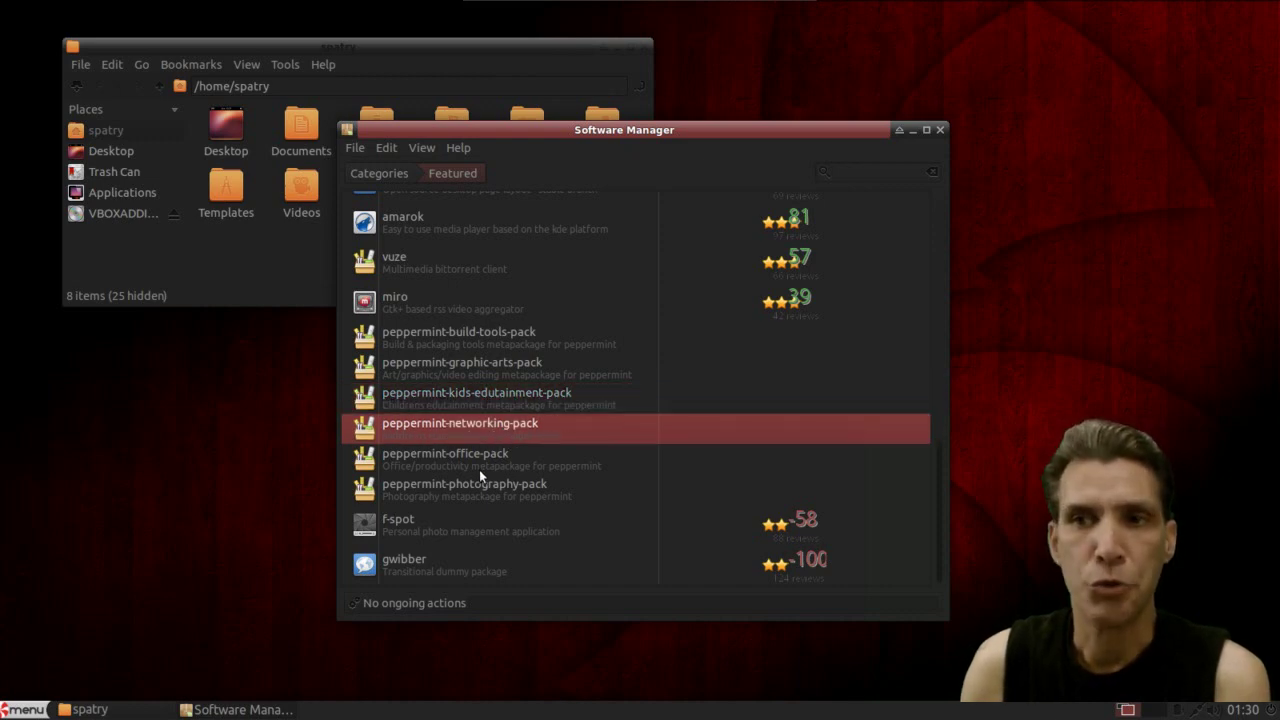
click(490, 462)
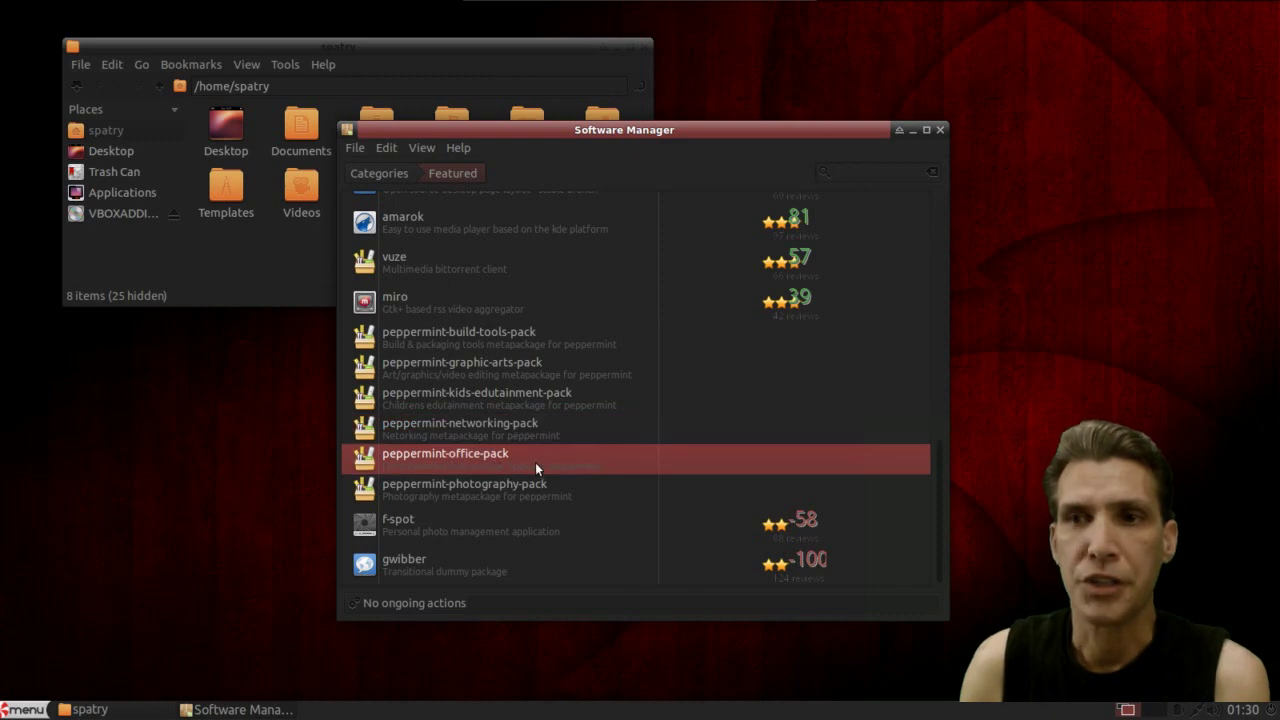
click(483, 496)
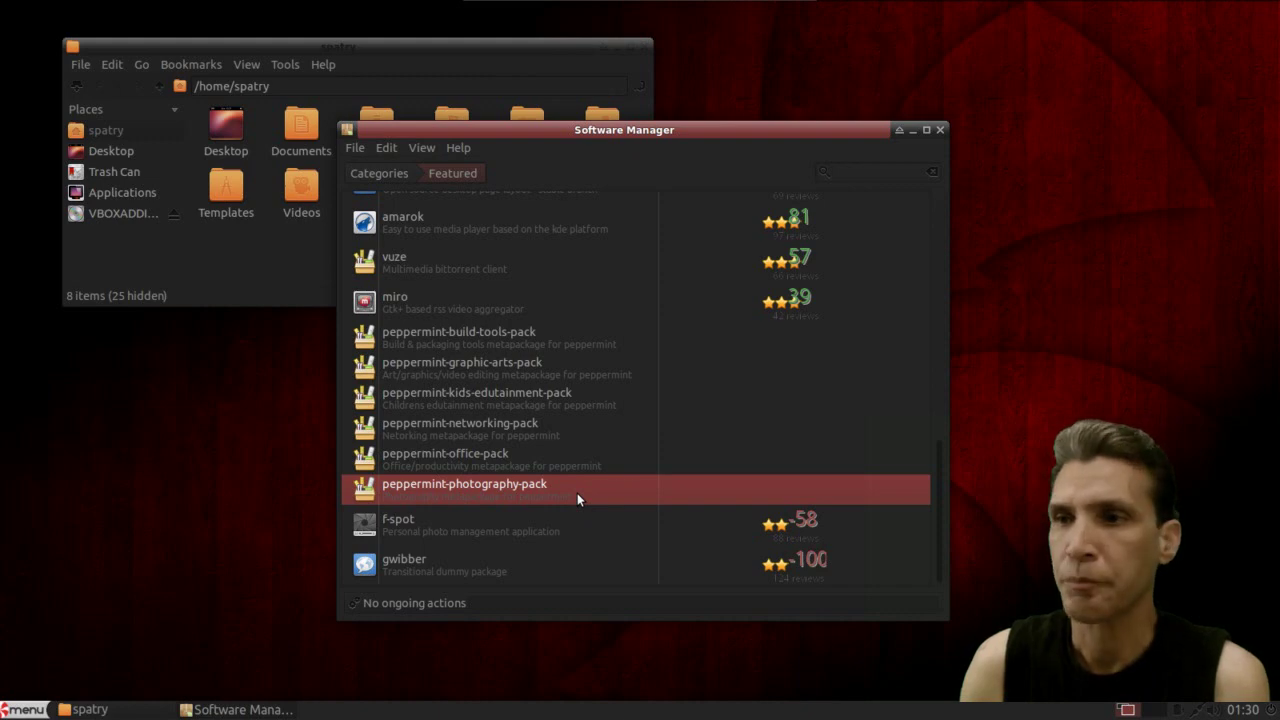
Scroll back up the Featured list, close Software Manager and reopen the application menu.
scroll(577, 493, up, 5)
scroll(577, 493, up, 6)
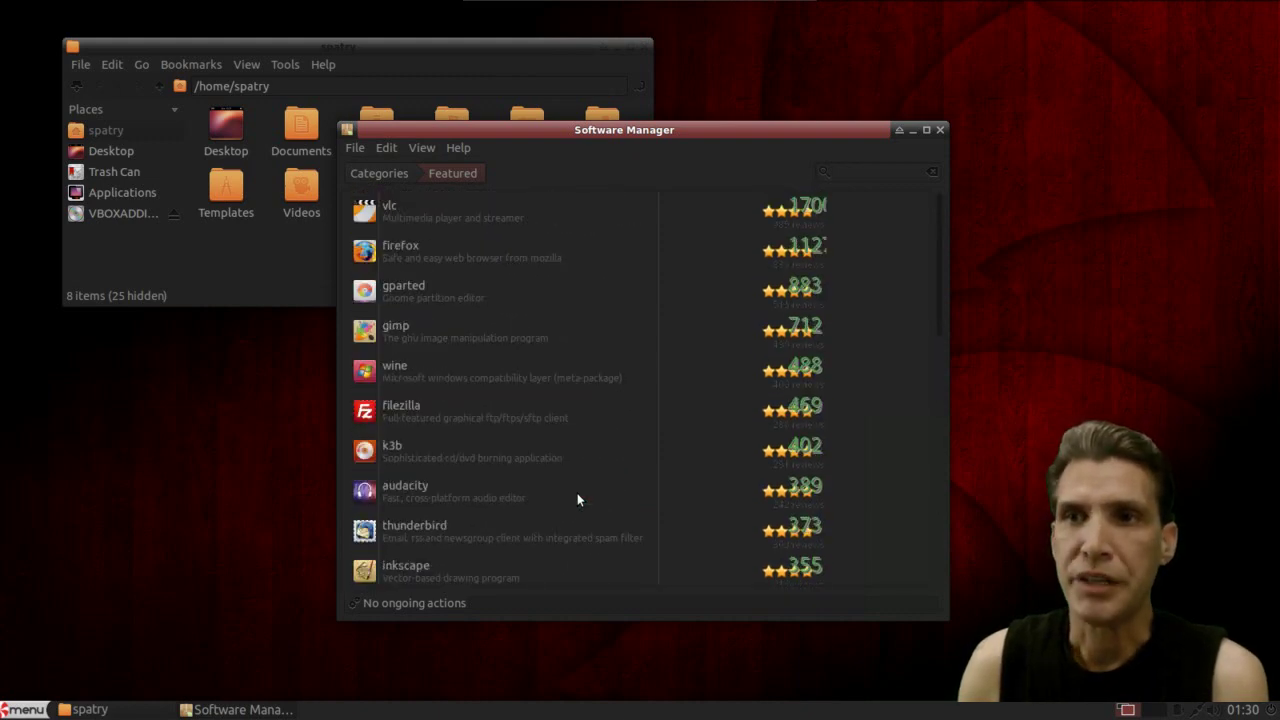
scroll(588, 320, down, 10)
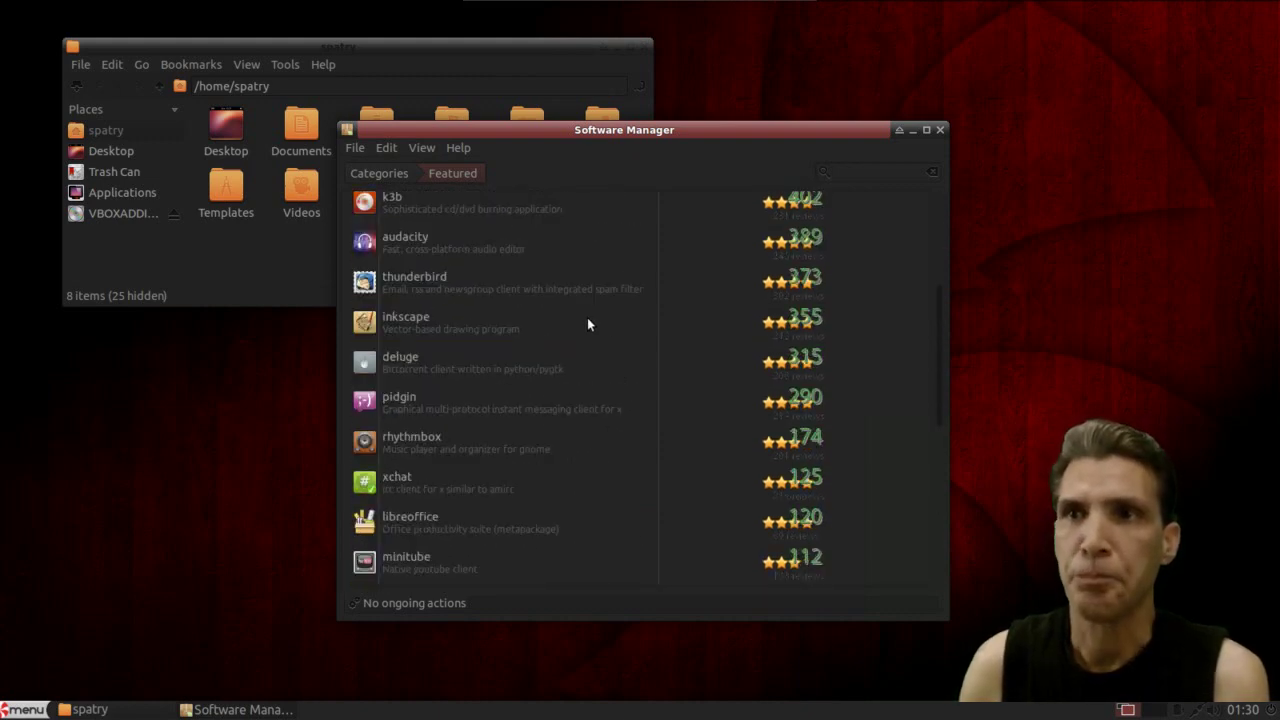
key(alt+F4)
click(22, 709)
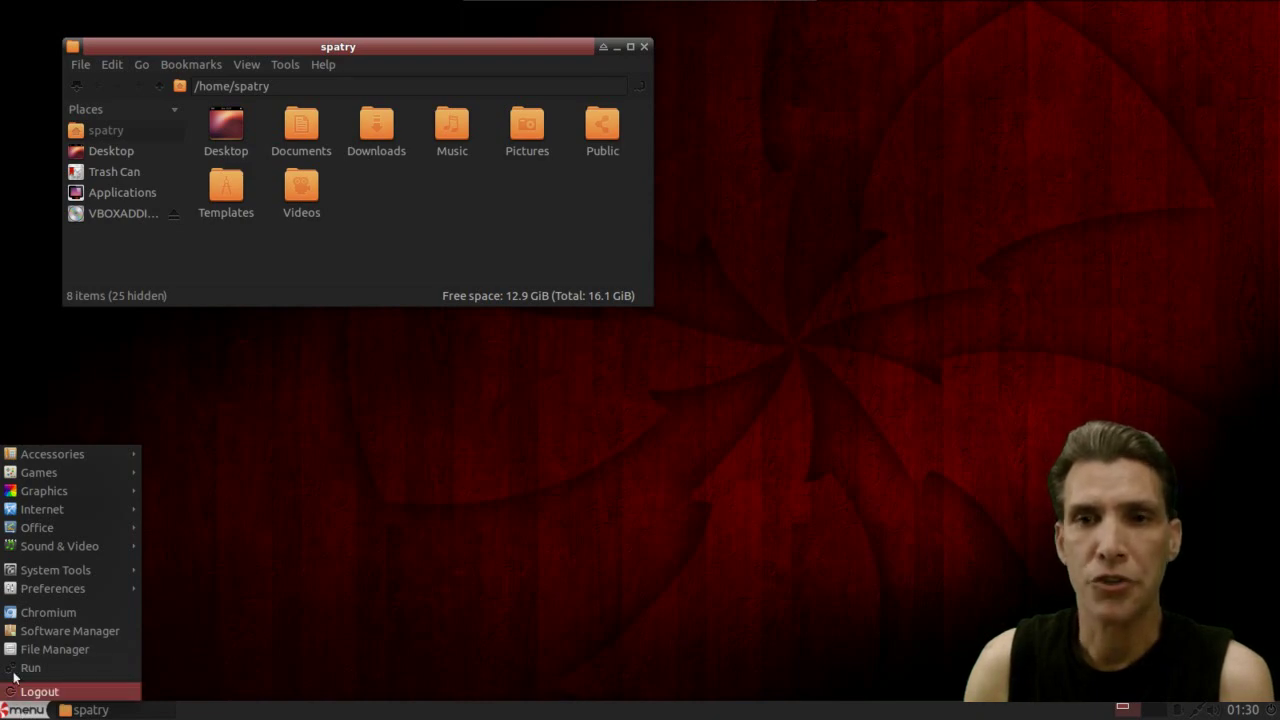
Launch Software & Updates from the Preferences menu and view its Other Software sources list.
mouse_move(49, 587)
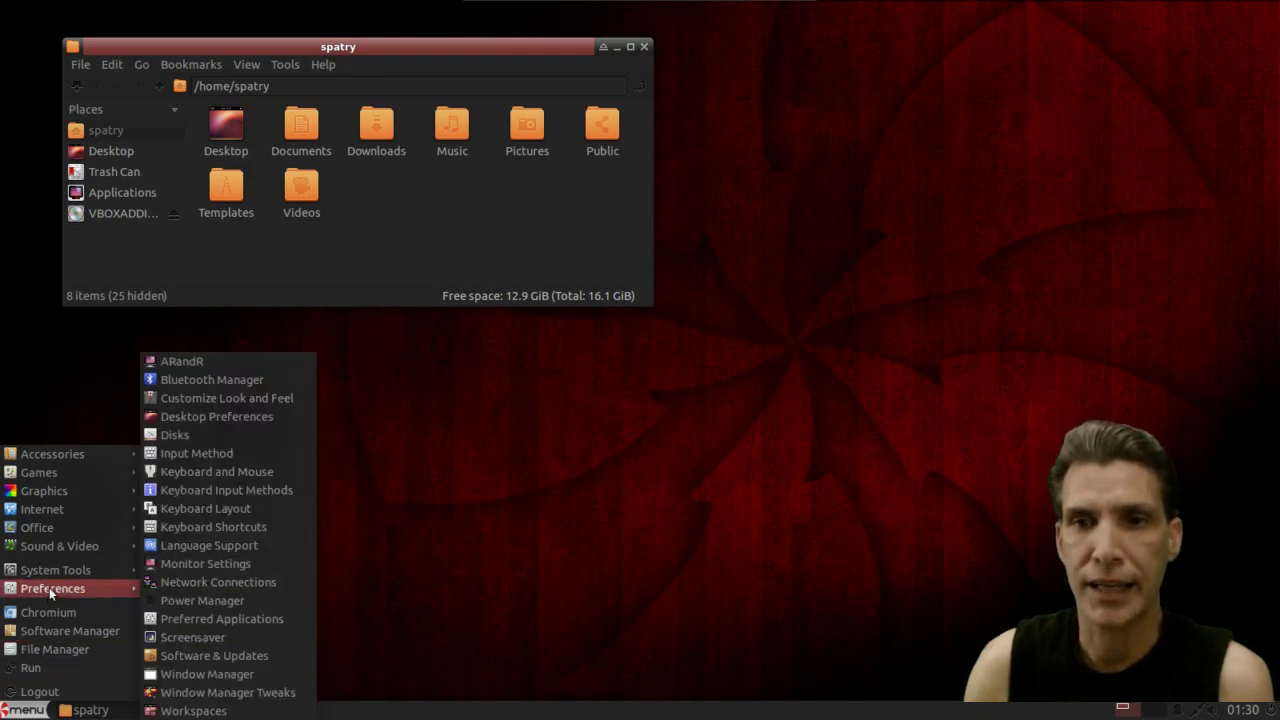
click(173, 657)
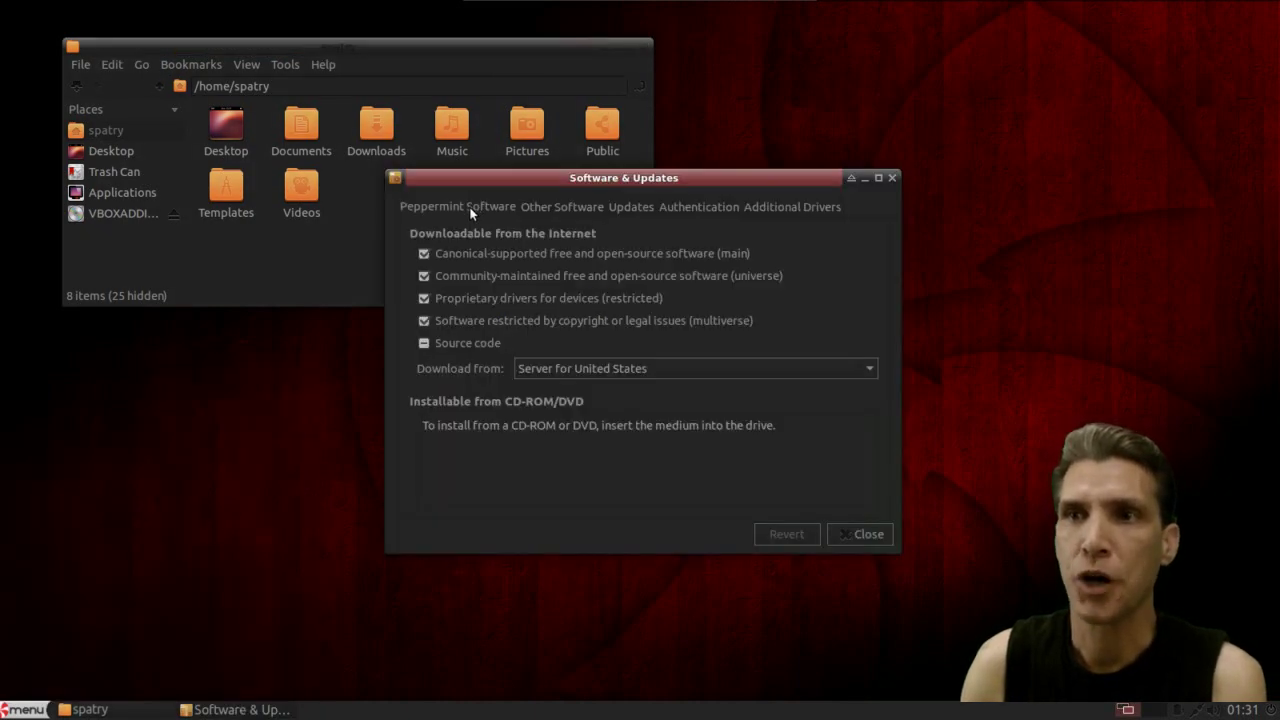
click(563, 208)
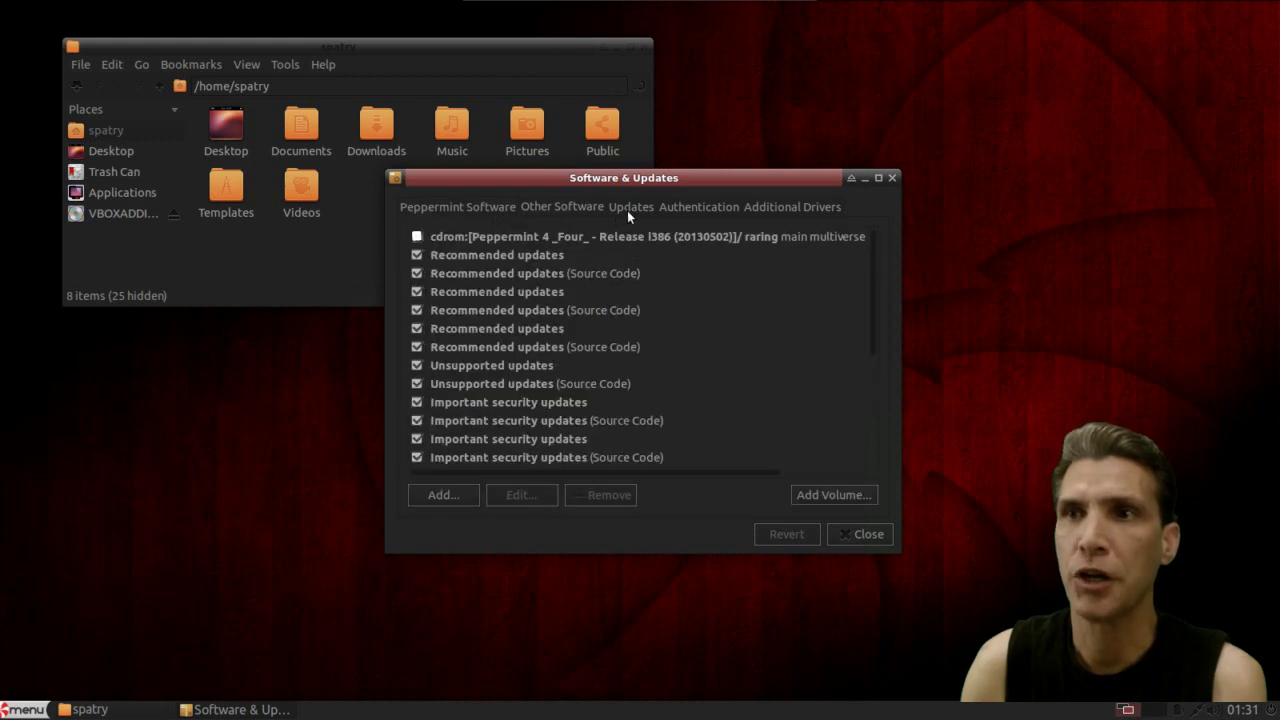
Review the Updates, Authentication and Additional Drivers pages, noting VirtualBox Guest Service in use, then close the window.
click(629, 209)
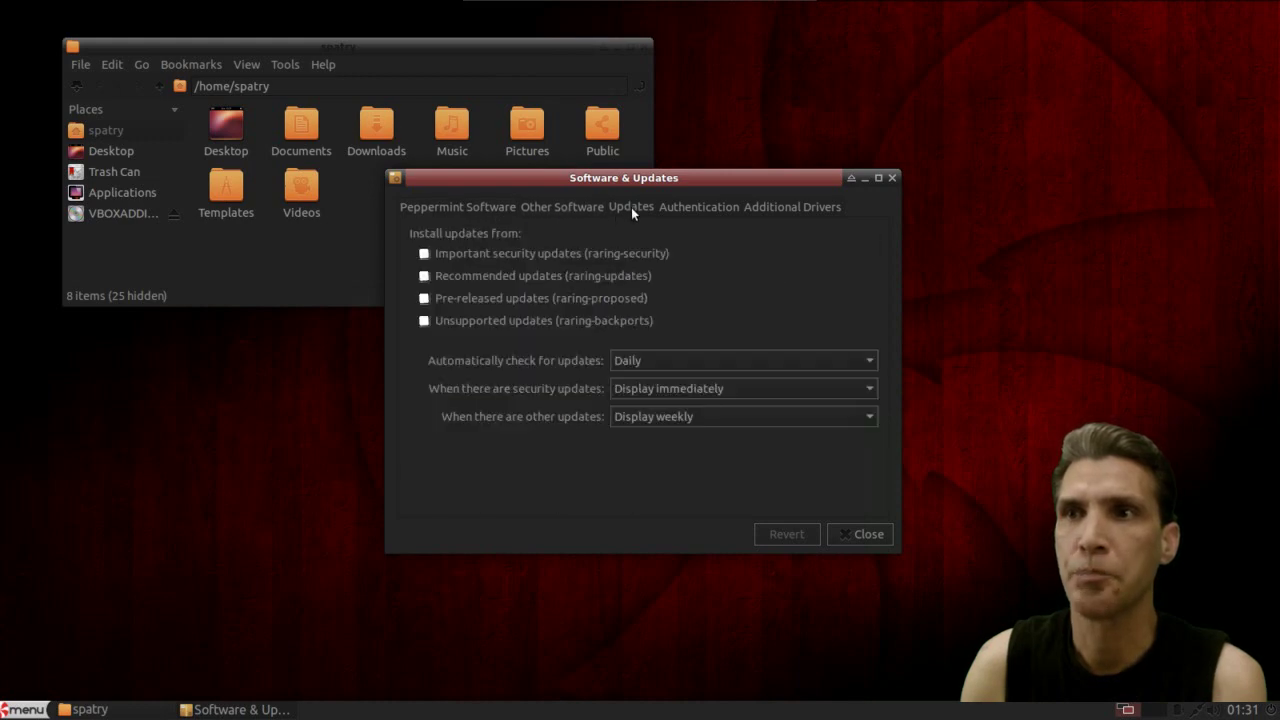
click(705, 210)
click(770, 210)
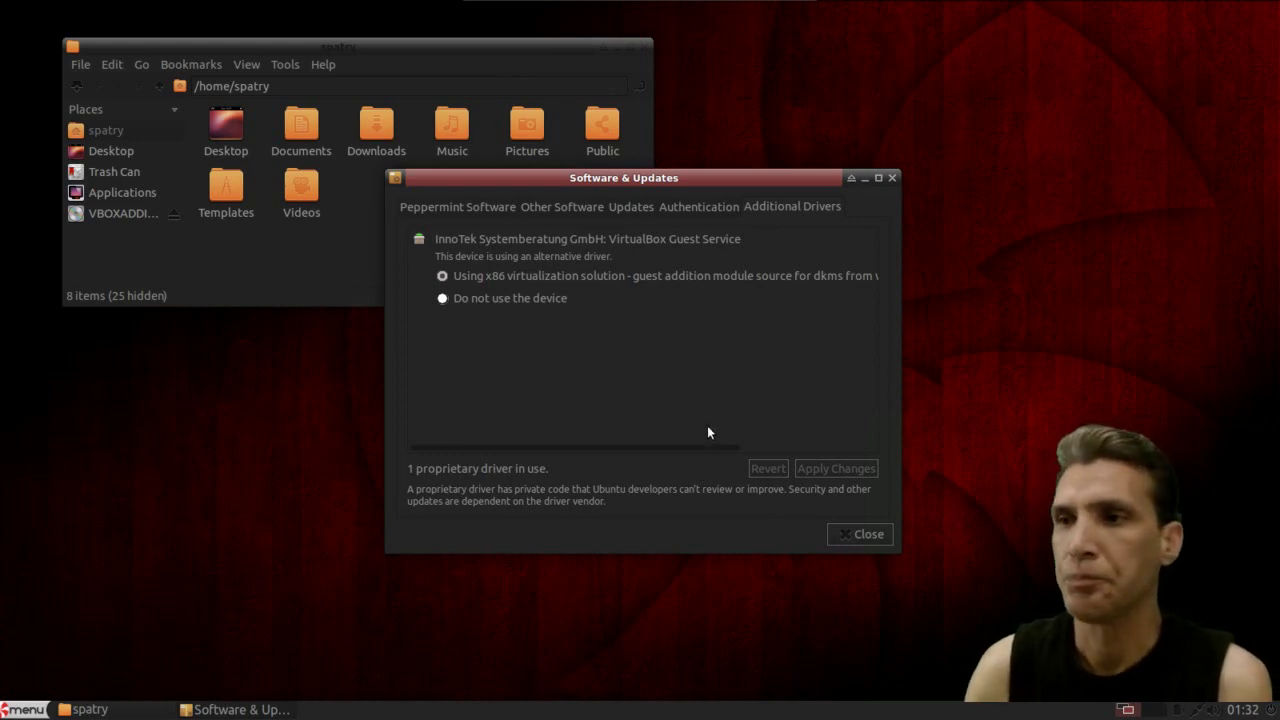
click(866, 534)
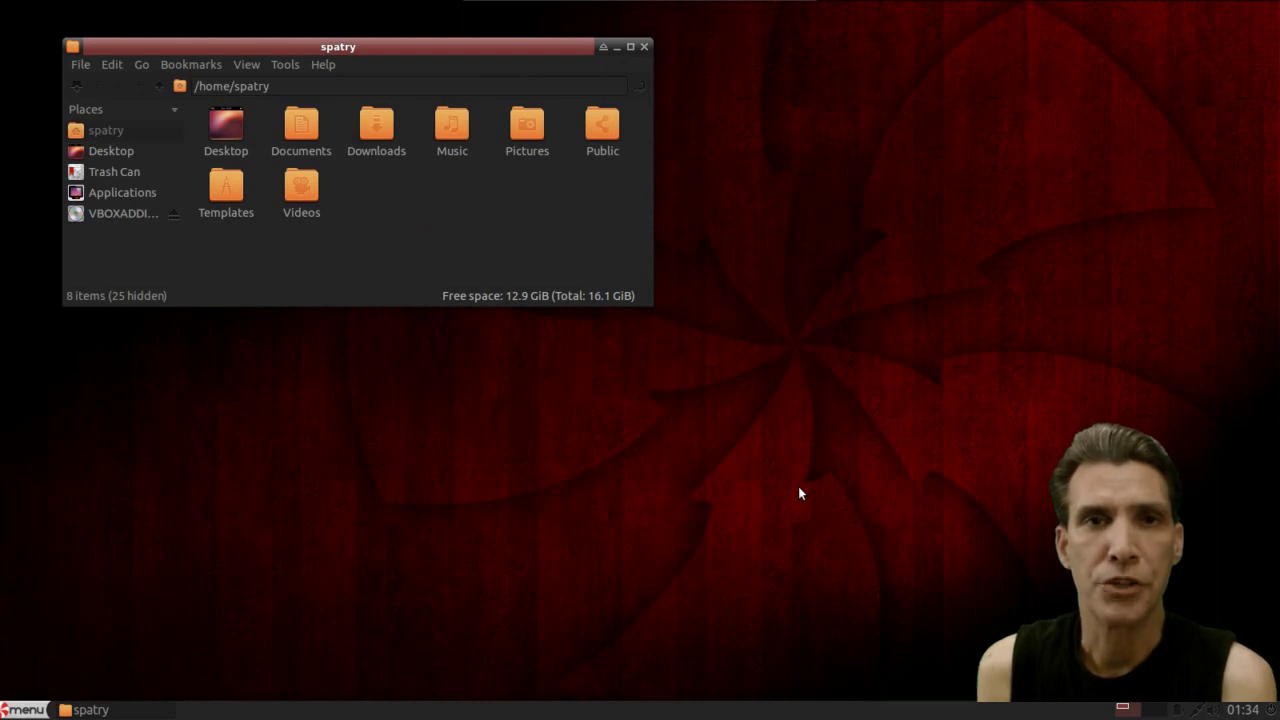